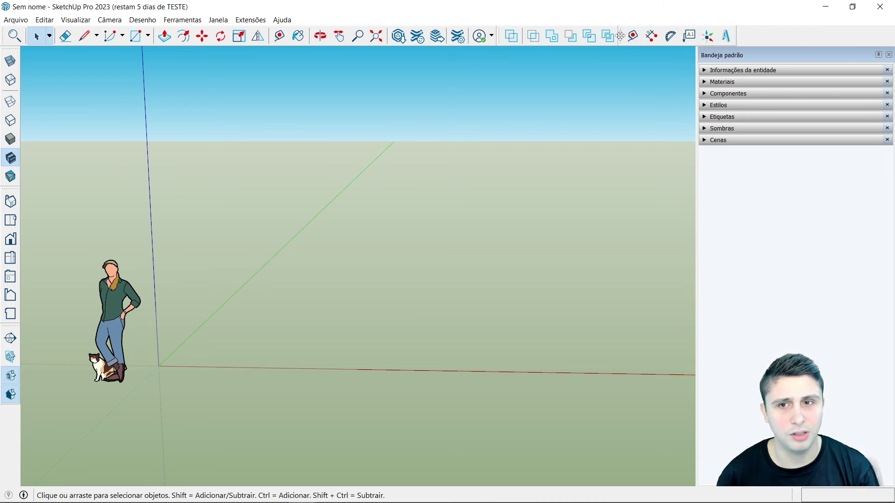
# Step: Hide and then restore the Construction toolbar in the toolbar visibility settings
pyautogui.moveTo(621, 36)
pyautogui.mouseDown()
pyautogui.moveTo(387, 121)
pyautogui.moveTo(635, 23)
pyautogui.mouseUp()
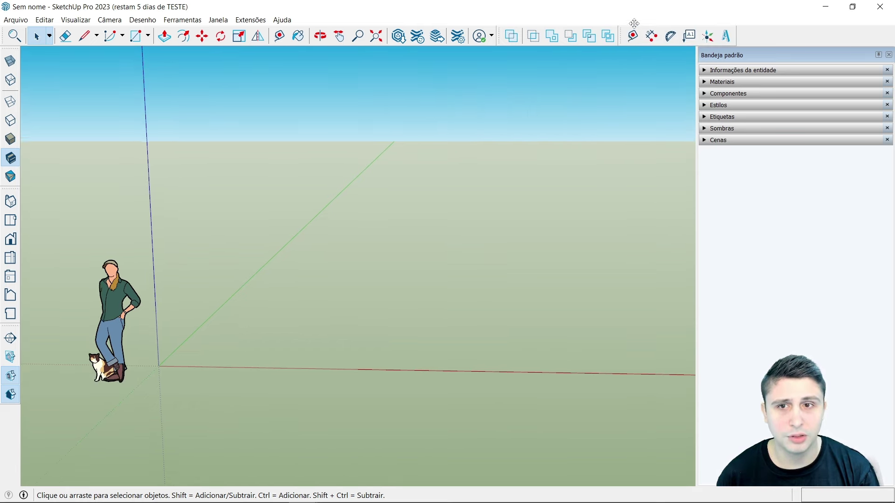
pyautogui.click(82, 23)
pyautogui.click(88, 34)
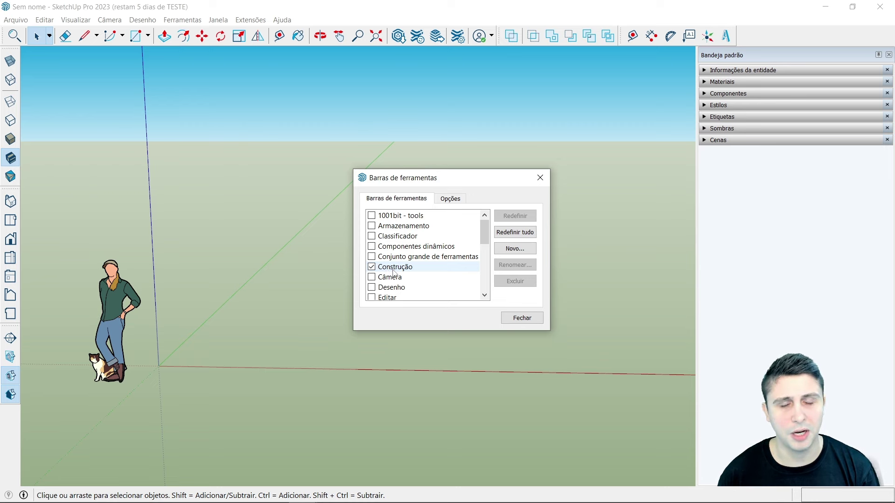
pyautogui.click(372, 268)
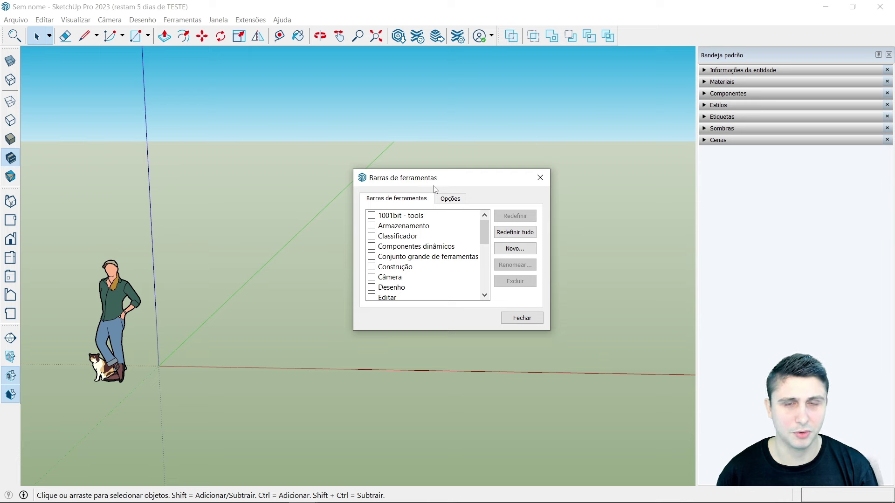
pyautogui.click(372, 267)
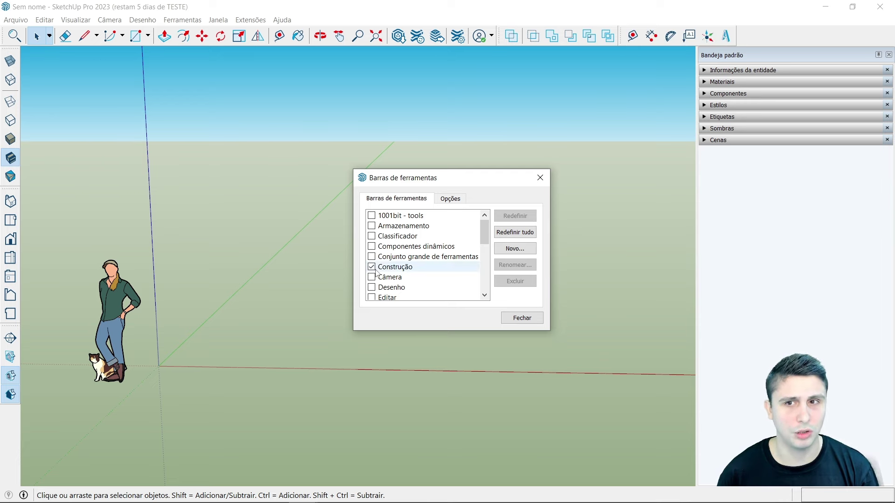
pyautogui.click(517, 322)
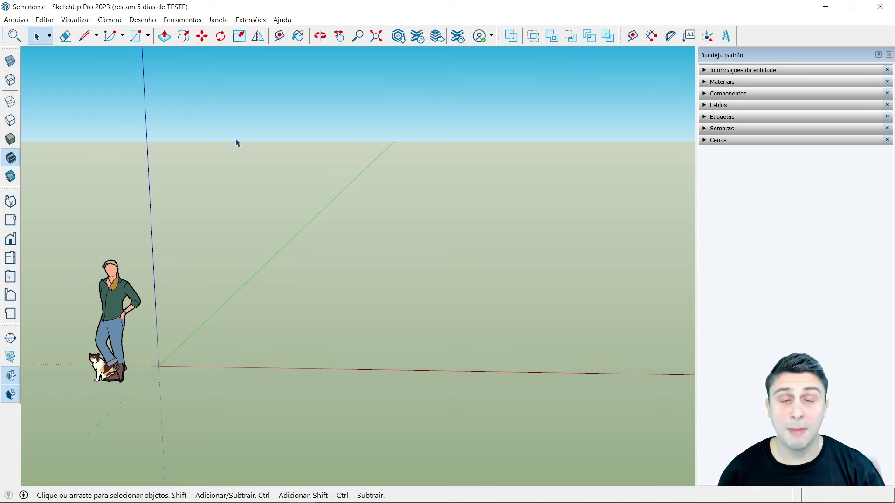
# Step: Delete the person-and-cat figure so only the axes remain
pyautogui.click(182, 20)
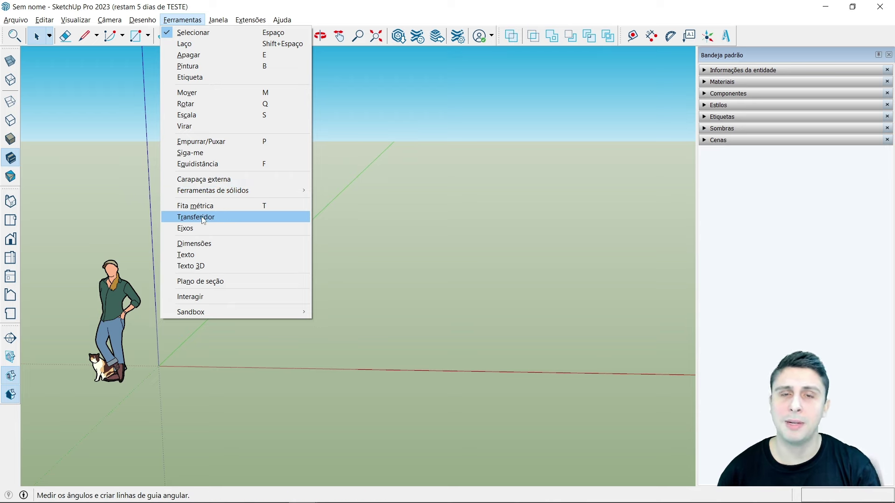
pyautogui.click(429, 224)
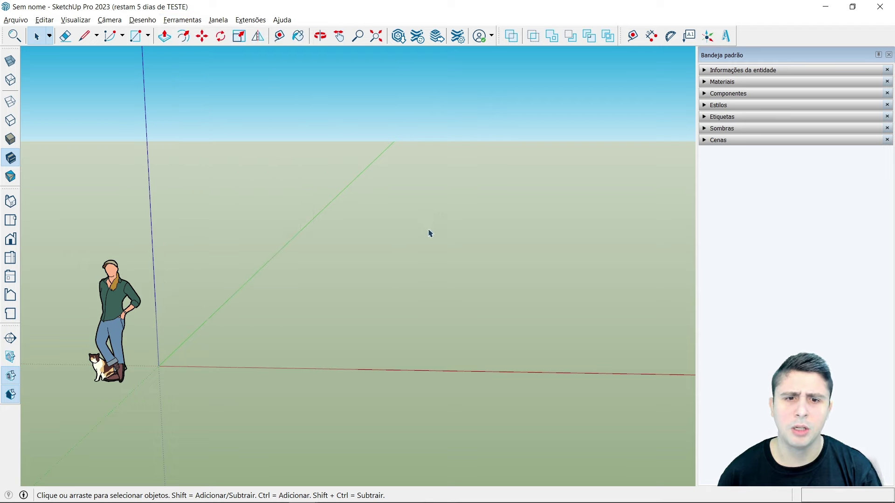
pyautogui.scroll(-2, 485, 270)
pyautogui.moveTo(485, 271); pyautogui.dragTo(366, 294, button='middle')
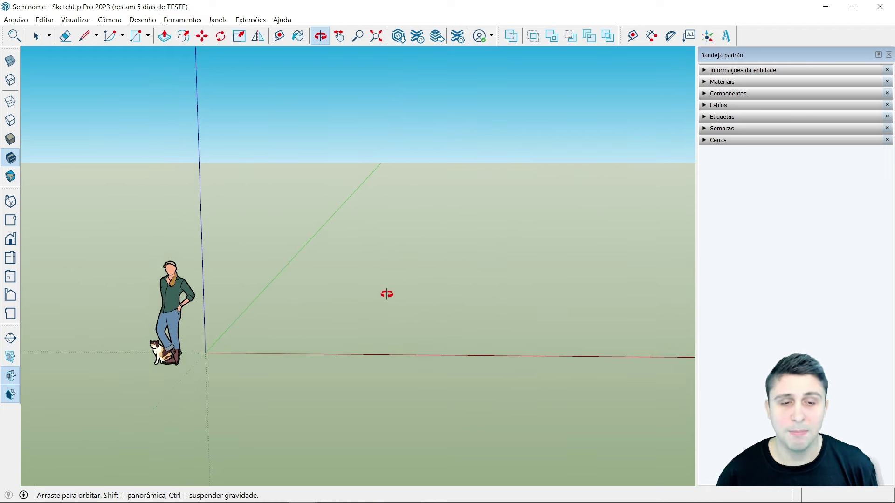
pyautogui.moveTo(218, 326)
pyautogui.mouseDown(button='middle')
pyautogui.moveTo(265, 339)
pyautogui.moveTo(272, 372)
pyautogui.mouseUp(button='middle')
pyautogui.scroll(1, 215, 356)
pyautogui.scroll(1, 221, 299)
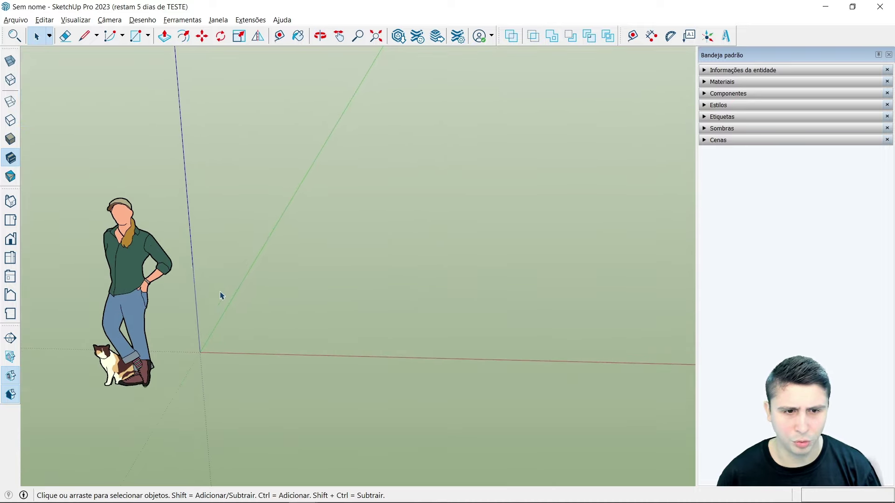
pyautogui.click(138, 252)
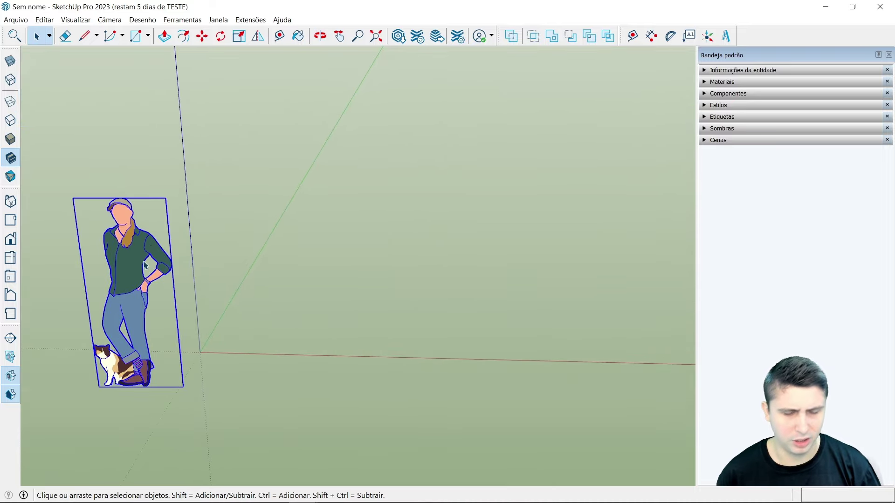
pyautogui.press('Delete')
pyautogui.moveTo(329, 306)
pyautogui.mouseDown(button='middle')
pyautogui.moveTo(359, 259)
pyautogui.moveTo(333, 295)
pyautogui.moveTo(385, 308)
pyautogui.moveTo(270, 336)
pyautogui.moveTo(291, 307)
pyautogui.mouseUp(button='middle')
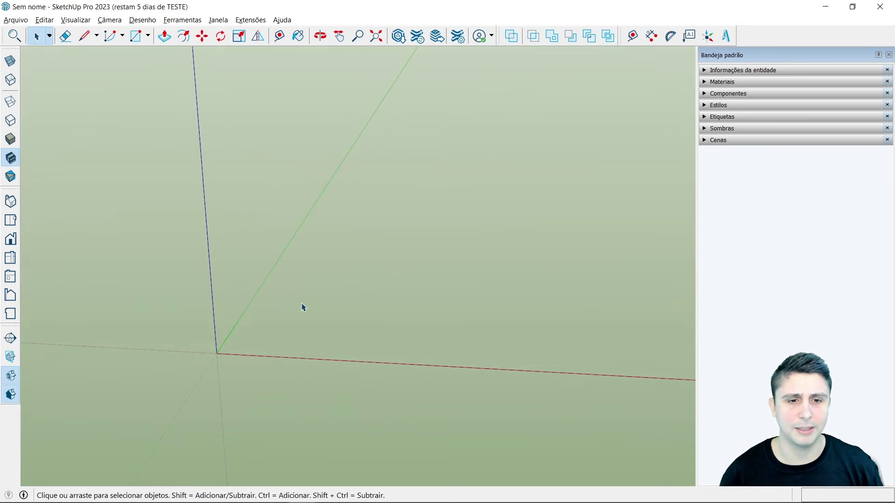
# Step: Draw a line from the origin out along the red axis
pyautogui.click(85, 36)
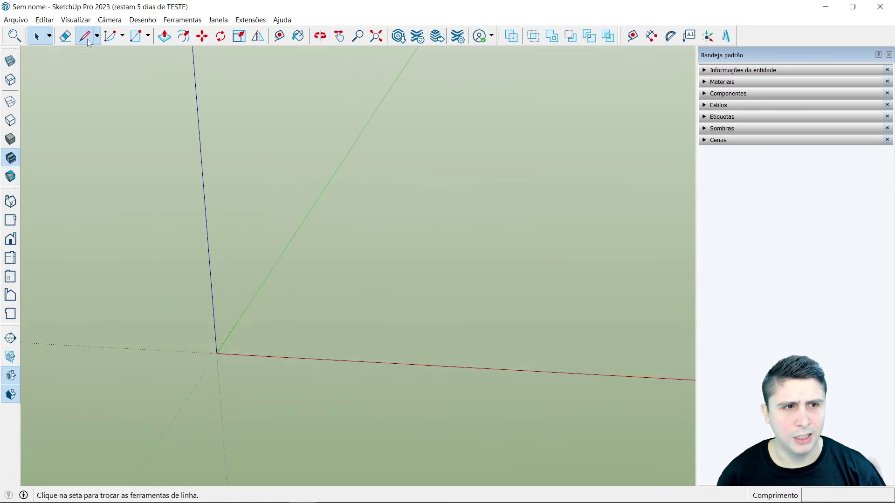
pyautogui.click(216, 353)
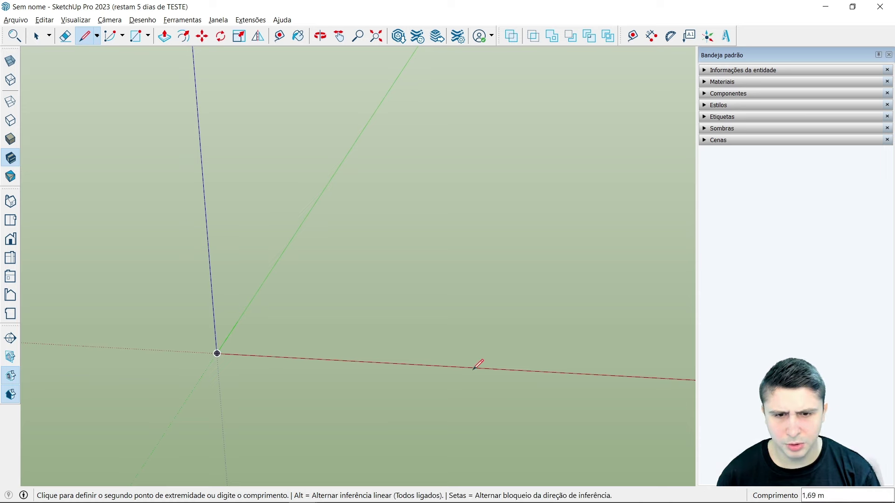
pyautogui.click(475, 368)
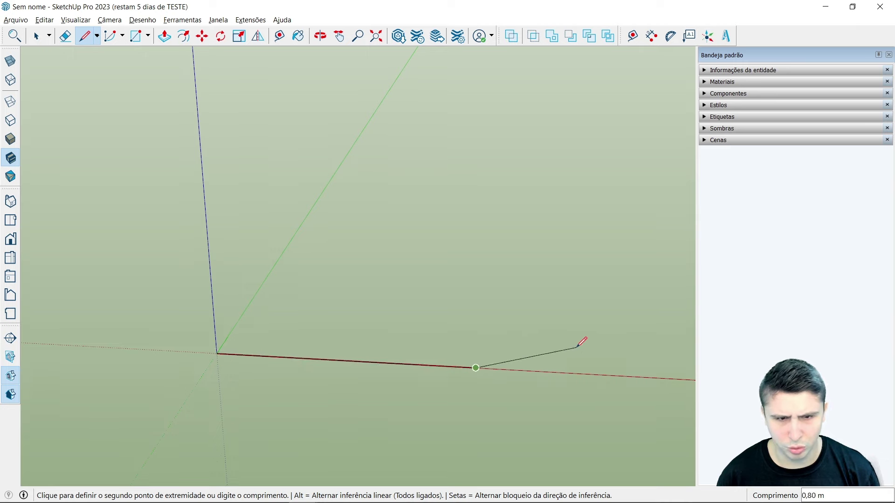
pyautogui.scroll(-1, 577, 348)
pyautogui.press('space')
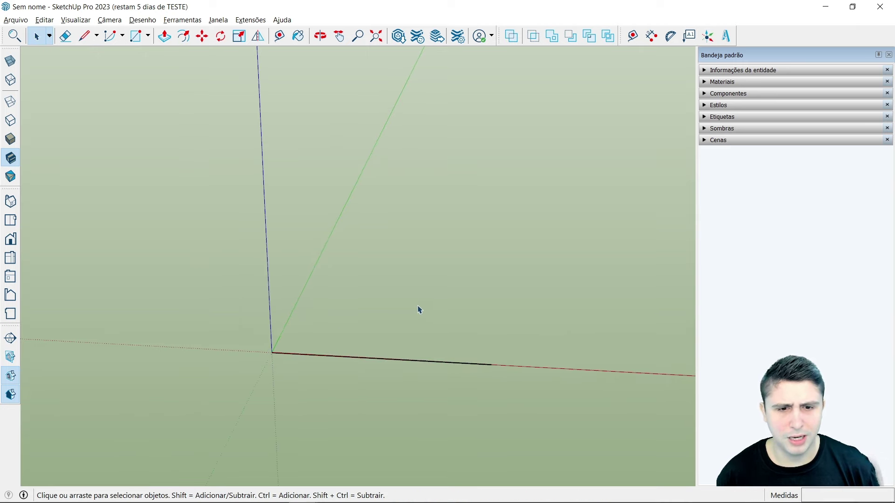
# Step: Orbit around the origin and briefly select the new red-axis line to check it
pyautogui.moveTo(298, 396)
pyautogui.mouseDown(button='middle')
pyautogui.moveTo(358, 385)
pyautogui.moveTo(328, 363)
pyautogui.mouseUp(button='middle')
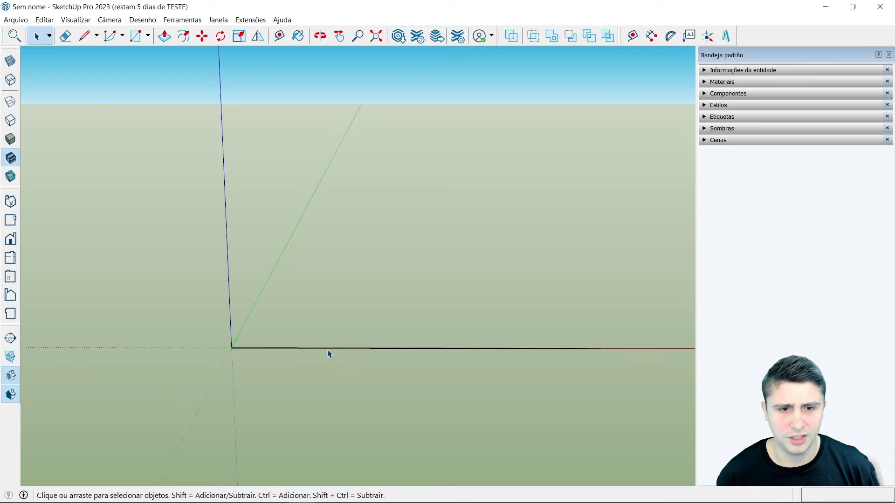
pyautogui.click(330, 348)
pyautogui.click(341, 382)
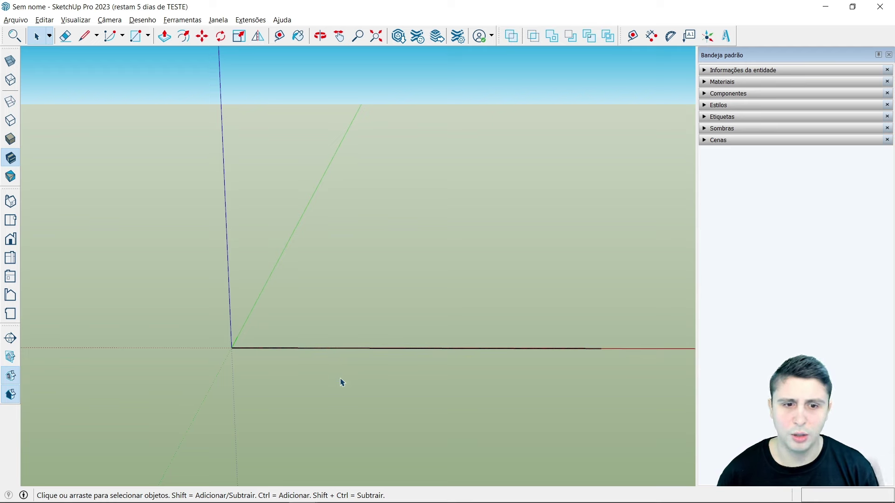
pyautogui.moveTo(380, 377); pyautogui.dragTo(435, 380, button='middle')
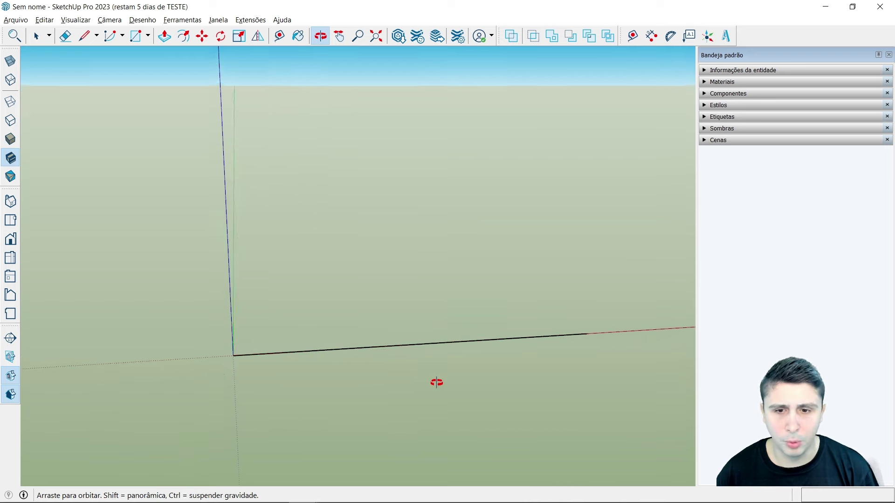
pyautogui.moveTo(339, 349)
pyautogui.mouseDown(button='middle')
pyautogui.moveTo(400, 340)
pyautogui.moveTo(397, 354)
pyautogui.mouseUp(button='middle')
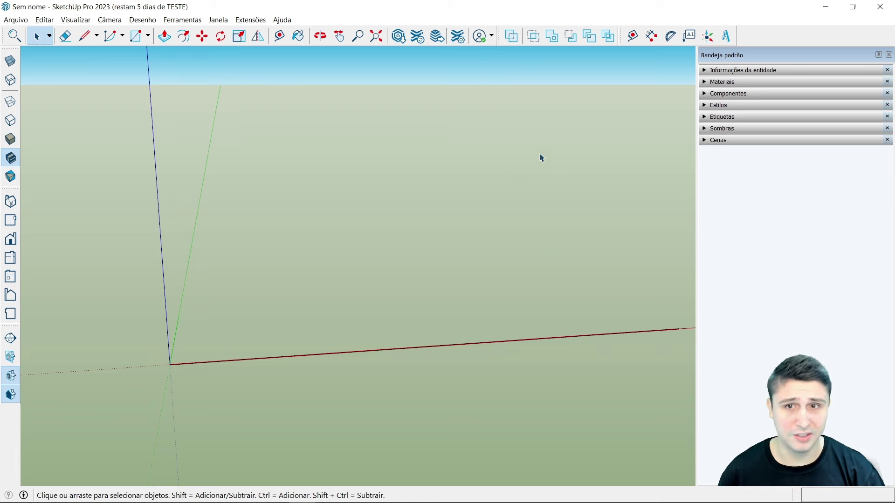
# Step: Place a Protractor guide through the origin at 45° to the red axis
pyautogui.click(670, 37)
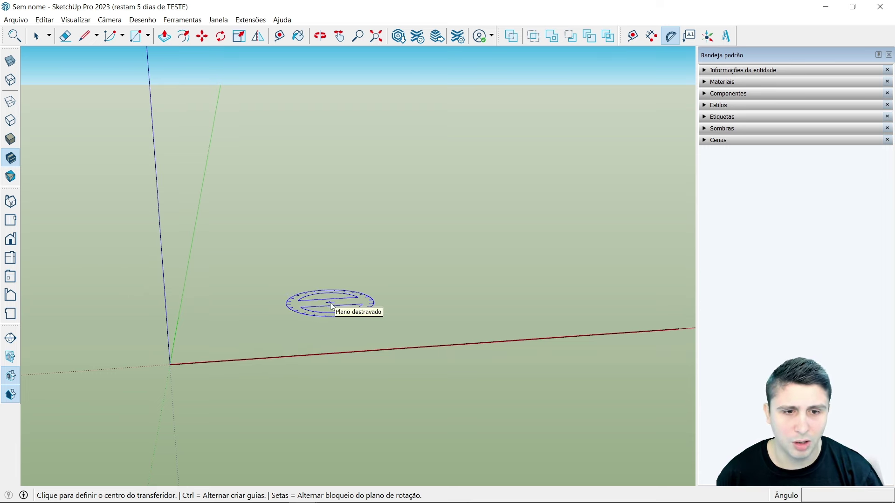
pyautogui.press('Right')
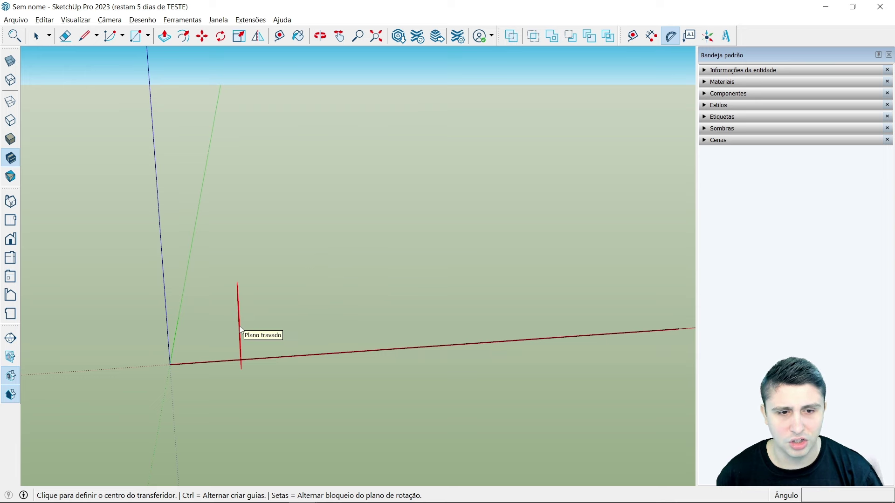
pyautogui.press('Up')
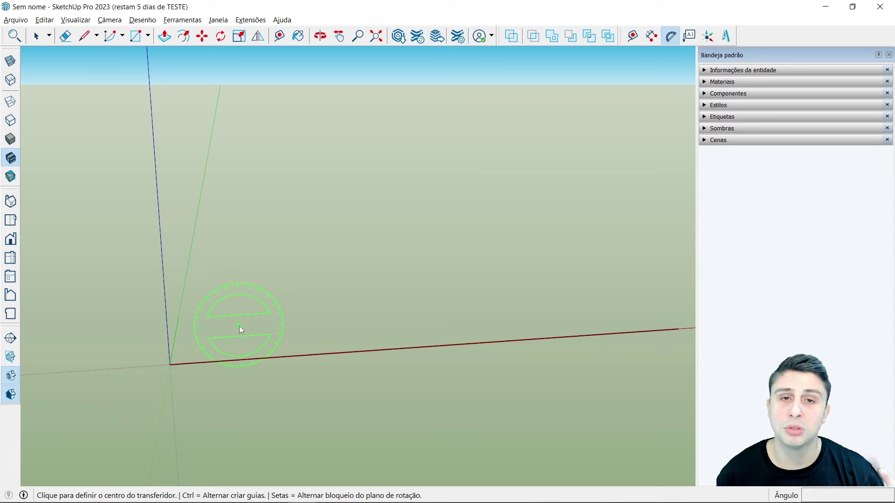
pyautogui.press('Left')
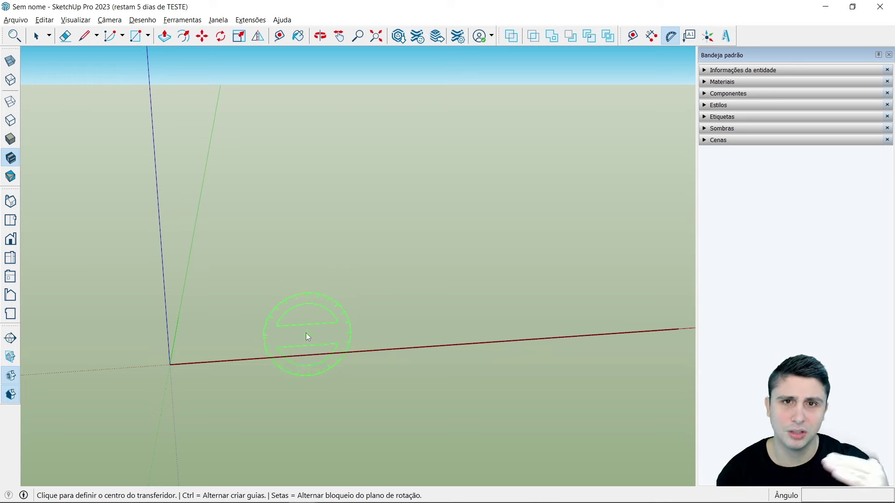
pyautogui.keyDown('shift'); pyautogui.moveTo(260, 340); pyautogui.dragTo(245, 347, button='middle'); pyautogui.keyUp('shift')
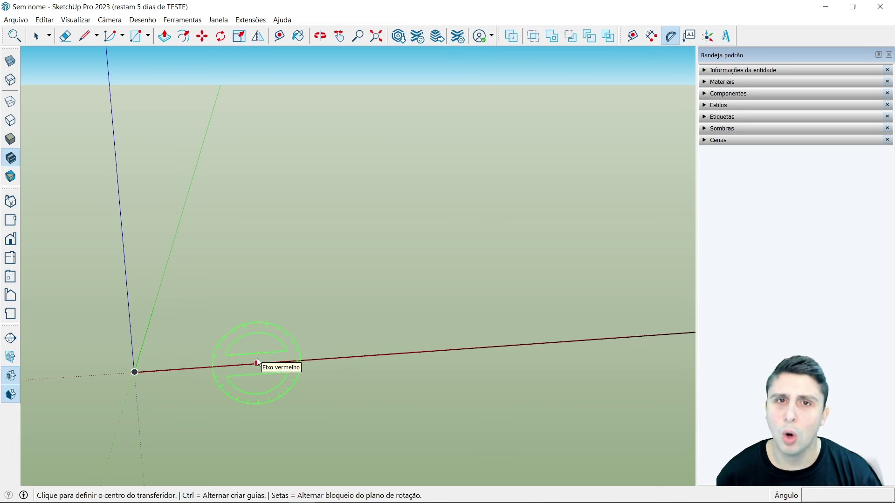
pyautogui.click(135, 372)
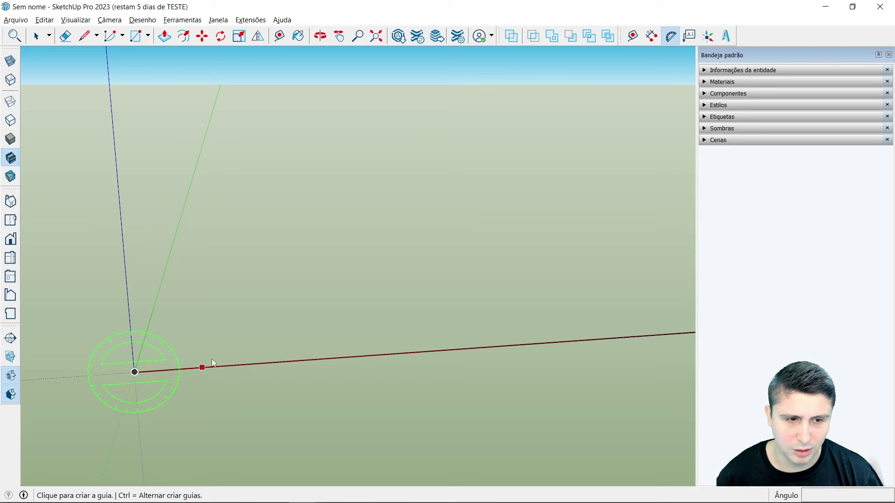
pyautogui.click(385, 353)
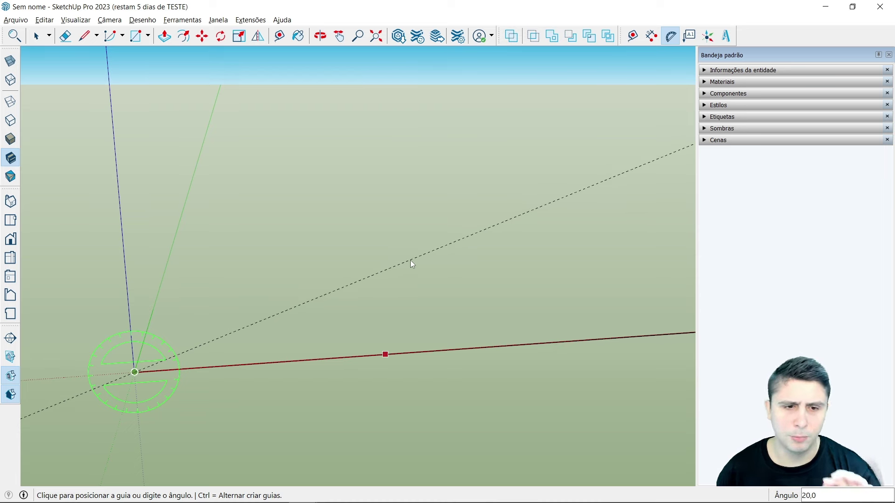
pyautogui.write('45')
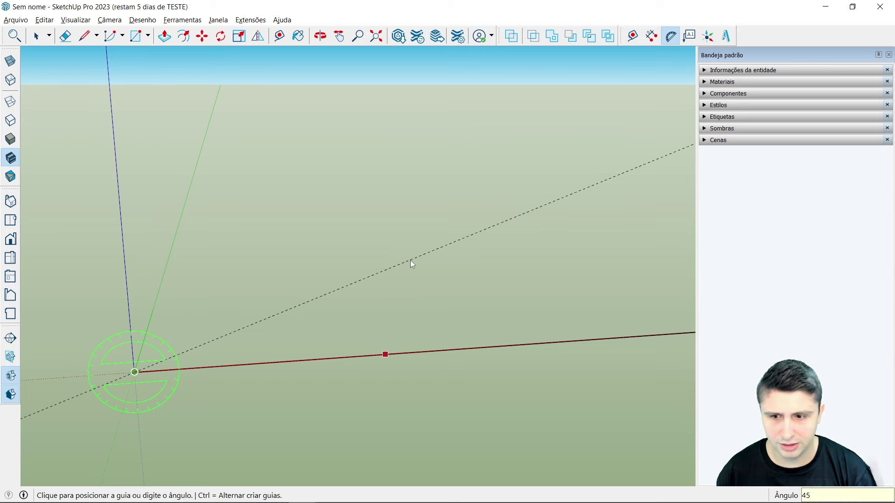
pyautogui.press('Return')
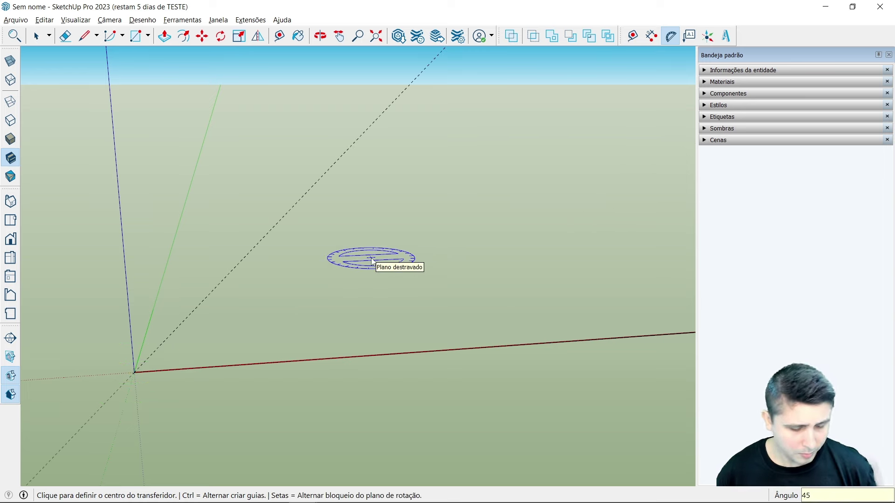
pyautogui.press('space')
pyautogui.scroll(-2, 403, 288)
pyautogui.moveTo(441, 278)
pyautogui.mouseDown(button='middle')
pyautogui.moveTo(429, 349)
pyautogui.moveTo(557, 323)
pyautogui.moveTo(621, 280)
pyautogui.moveTo(400, 344)
pyautogui.moveTo(335, 344)
pyautogui.moveTo(391, 336)
pyautogui.mouseUp(button='middle')
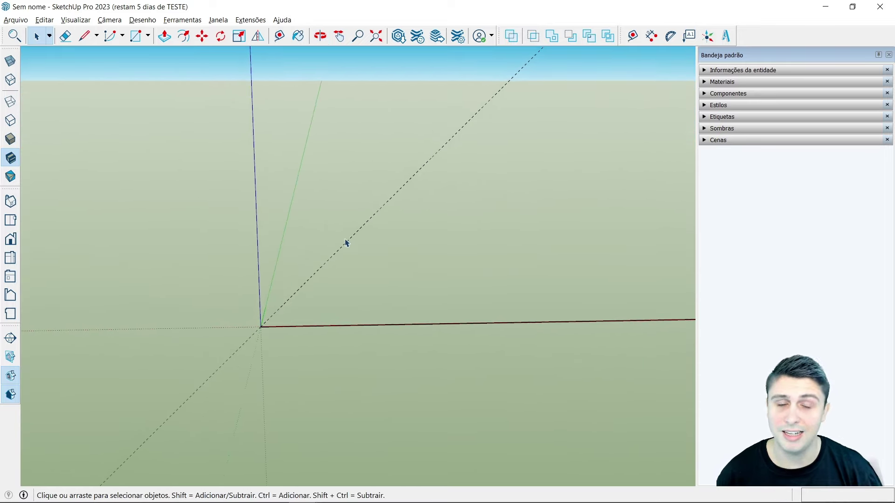
pyautogui.scroll(2, 299, 255)
pyautogui.scroll(1, 300, 255)
pyautogui.scroll(1, 300, 256)
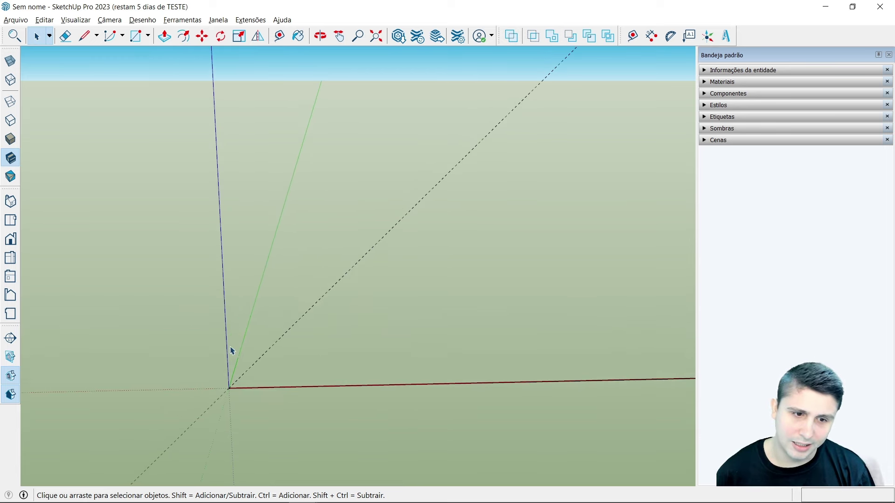
pyautogui.scroll(-1, 356, 282)
pyautogui.scroll(-1, 364, 277)
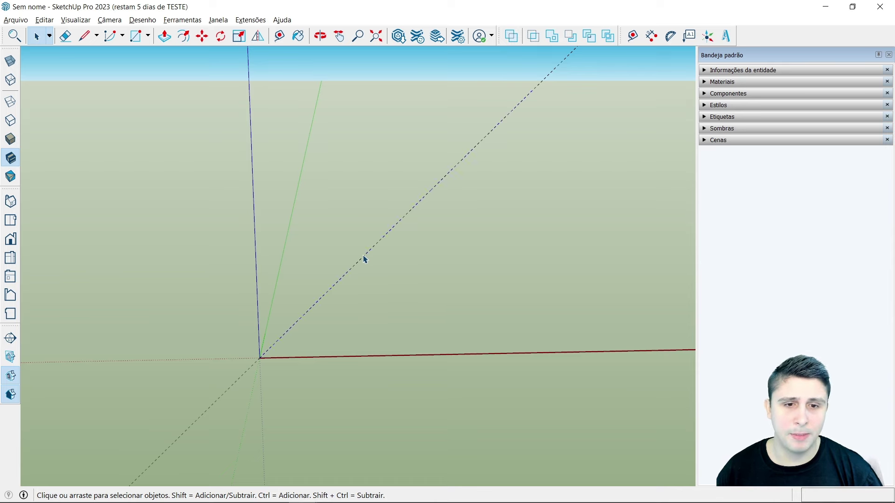
# Step: Create a 21° Protractor guide pivoting on a point along the red axis
pyautogui.click(671, 36)
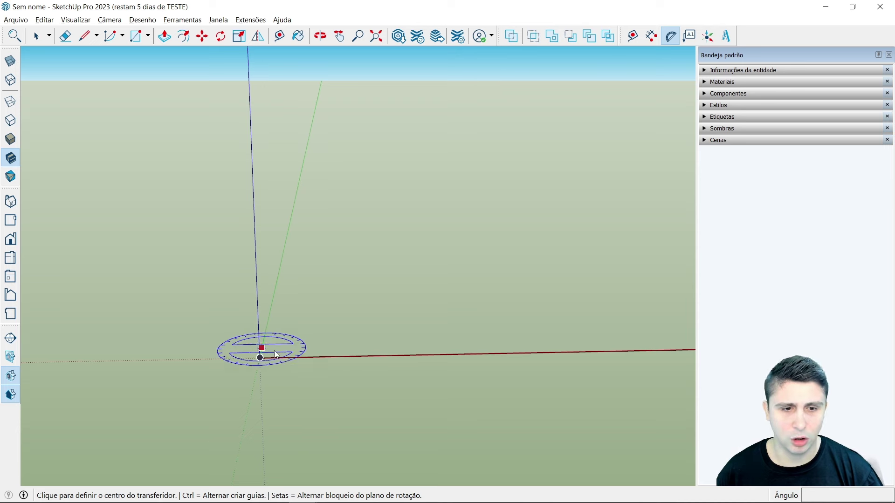
pyautogui.click(260, 357)
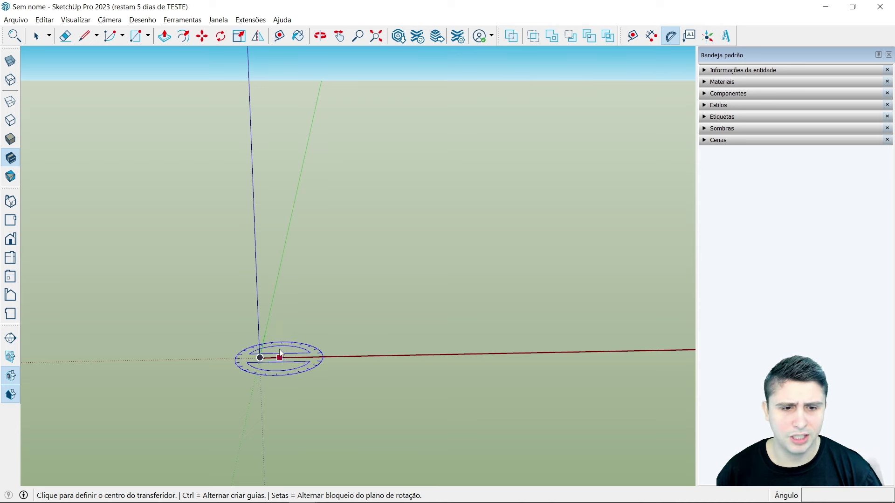
pyautogui.press('Left')
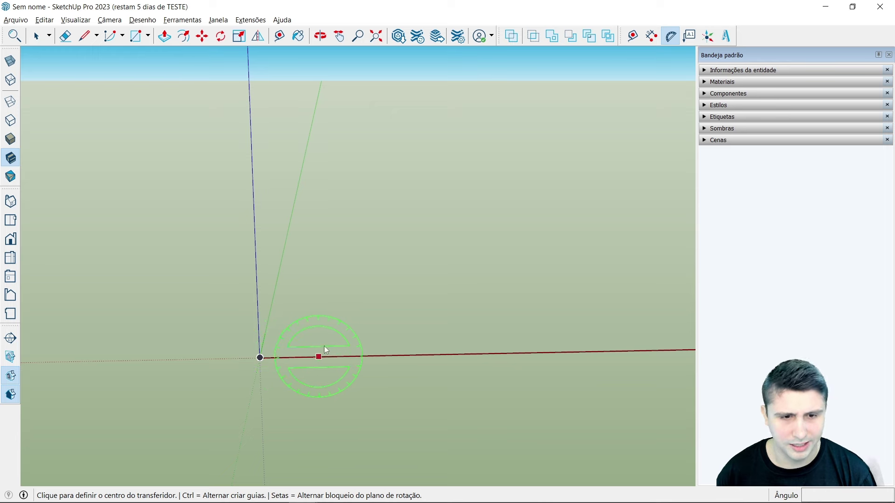
pyautogui.scroll(1, 356, 357)
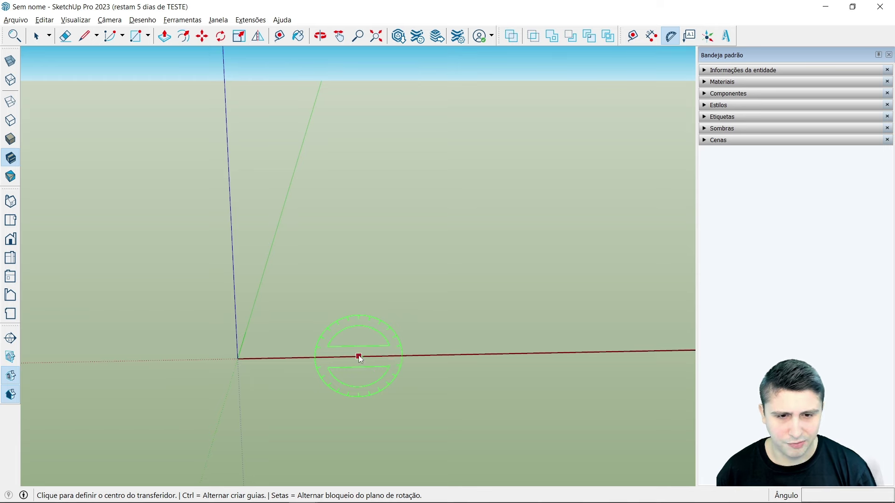
pyautogui.click(359, 355)
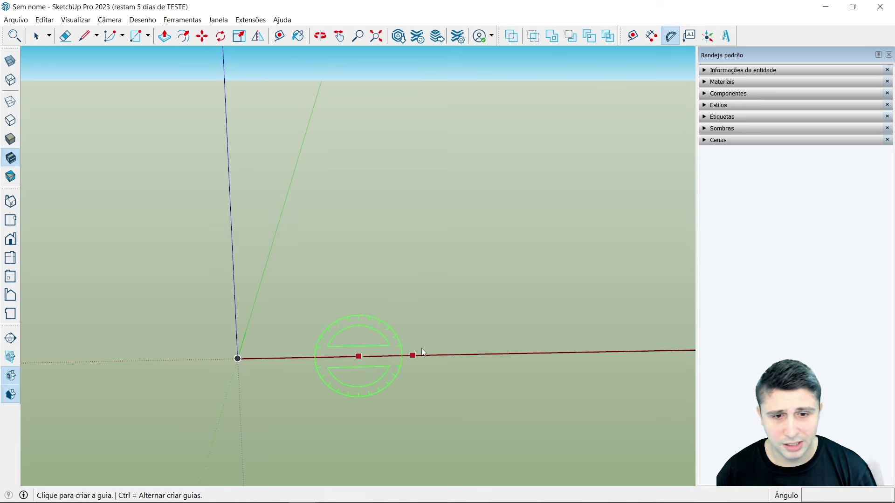
pyautogui.click(527, 354)
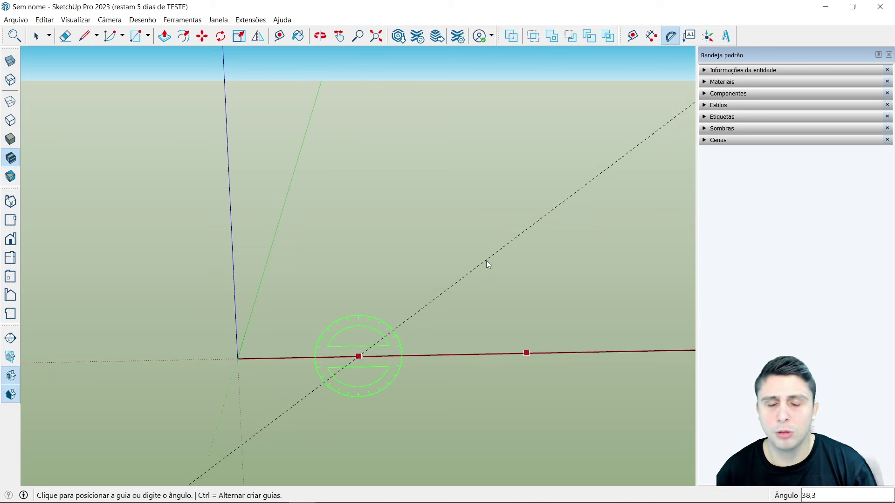
pyautogui.write('2')
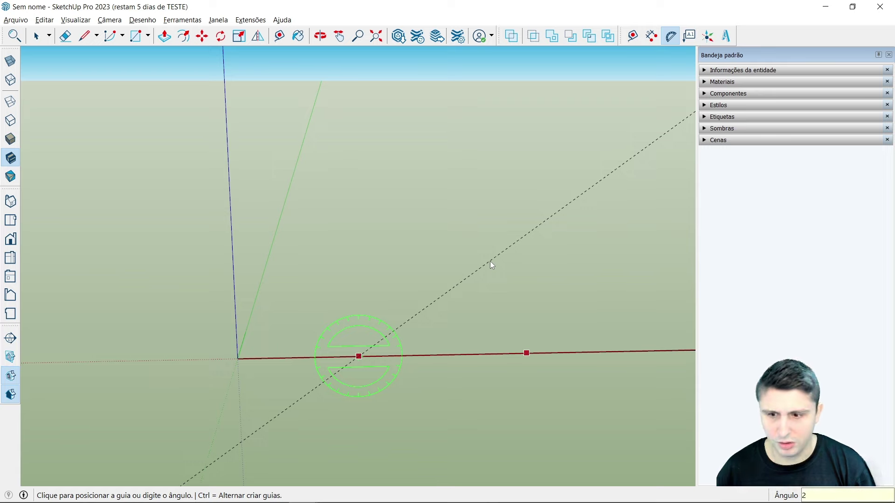
pyautogui.write('1')
pyautogui.press('Return')
pyautogui.scroll(-2, 247, 271)
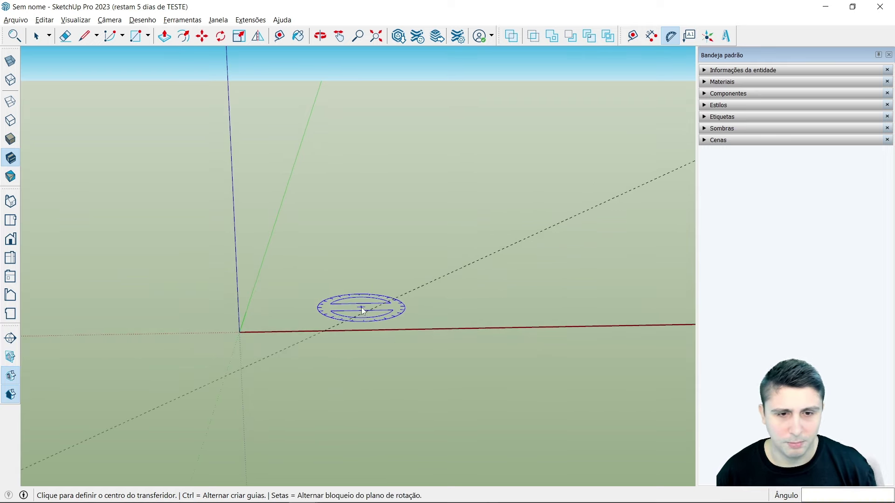
pyautogui.press('space')
# Step: Orbit around the axes and clear the selection to view the new guide
pyautogui.moveTo(380, 369)
pyautogui.mouseDown(button='middle')
pyautogui.moveTo(364, 312)
pyautogui.moveTo(316, 346)
pyautogui.moveTo(285, 335)
pyautogui.mouseUp(button='middle')
pyautogui.click(286, 332)
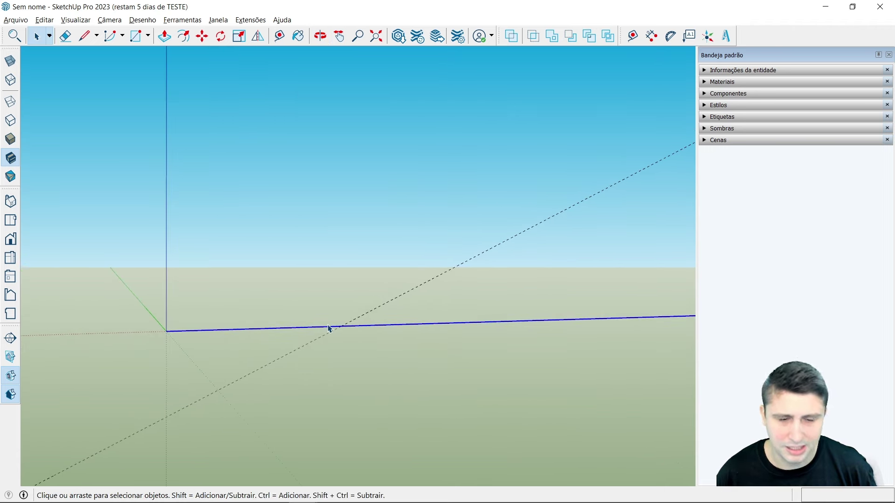
pyautogui.click(332, 355)
pyautogui.moveTo(331, 356)
pyautogui.mouseDown(button='middle')
pyautogui.moveTo(426, 225)
pyautogui.moveTo(375, 294)
pyautogui.moveTo(333, 320)
pyautogui.mouseUp(button='middle')
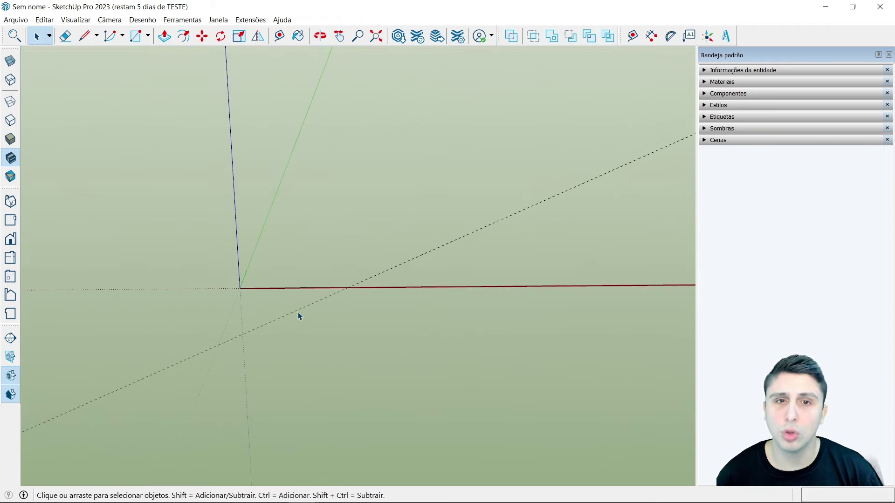
# Step: Draw a short line from the origin along the green axis
pyautogui.moveTo(406, 266)
pyautogui.mouseDown(button='middle')
pyautogui.moveTo(371, 264)
pyautogui.moveTo(337, 206)
pyautogui.mouseUp(button='middle')
pyautogui.click(85, 36)
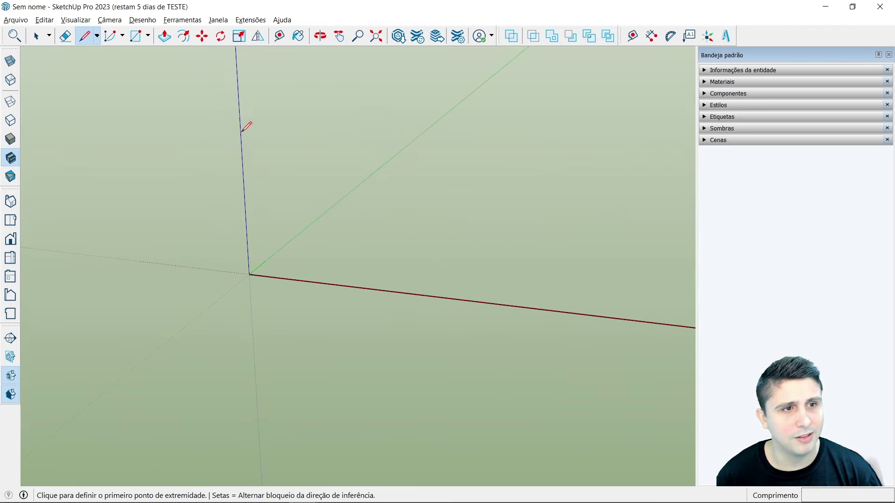
pyautogui.moveTo(245, 258); pyautogui.dragTo(244, 274, button='middle')
pyautogui.click(246, 289)
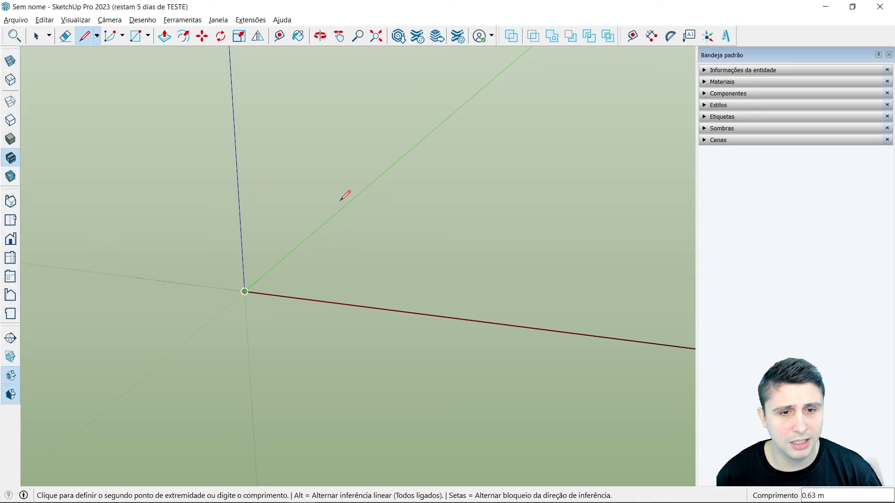
pyautogui.click(382, 171)
pyautogui.press('space')
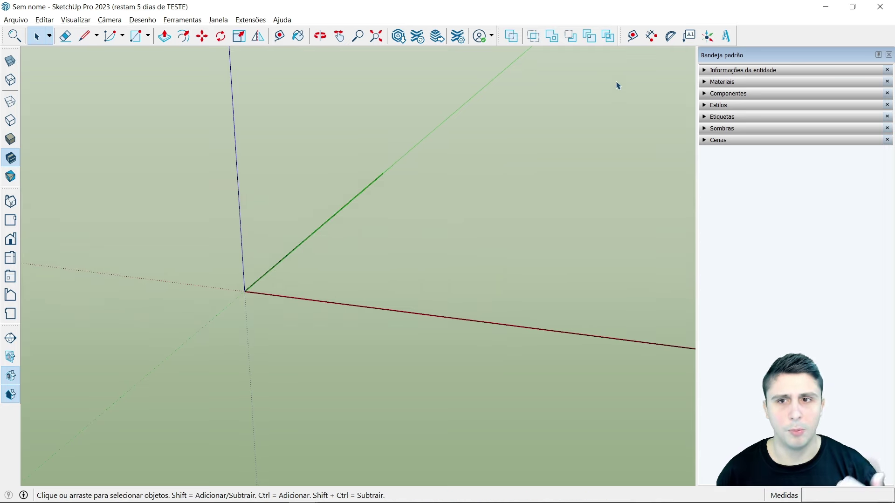
# Step: Add a 15° Protractor guide through the origin, based on the green-axis edge
pyautogui.click(670, 35)
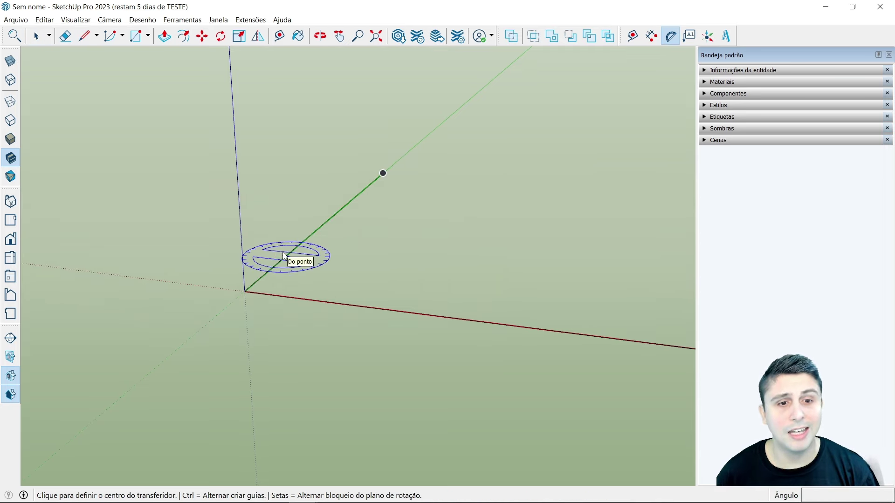
pyautogui.press('Right')
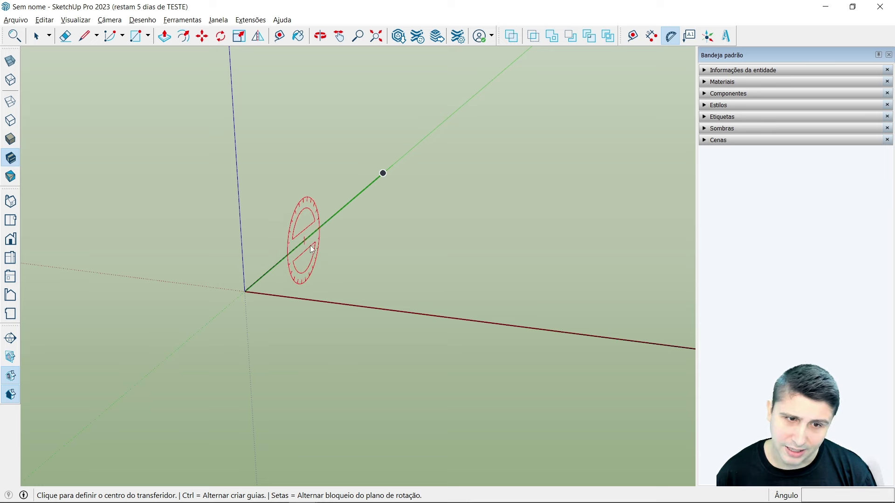
pyautogui.click(245, 292)
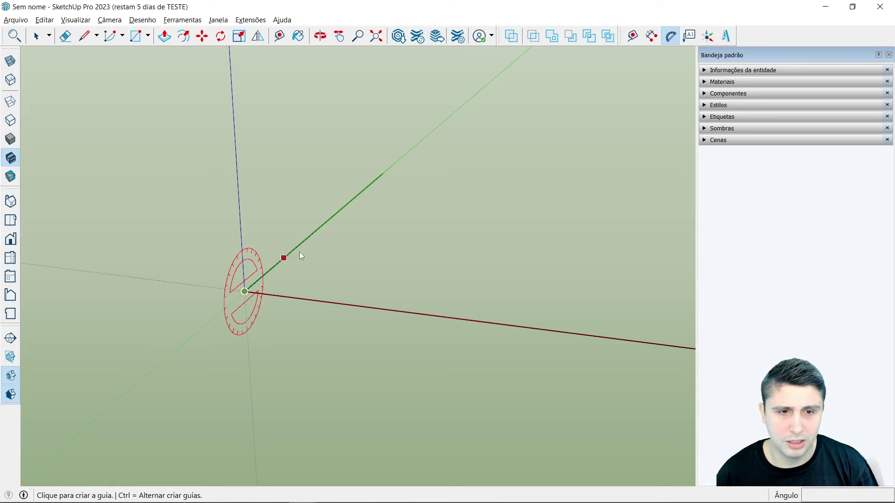
pyautogui.click(333, 219)
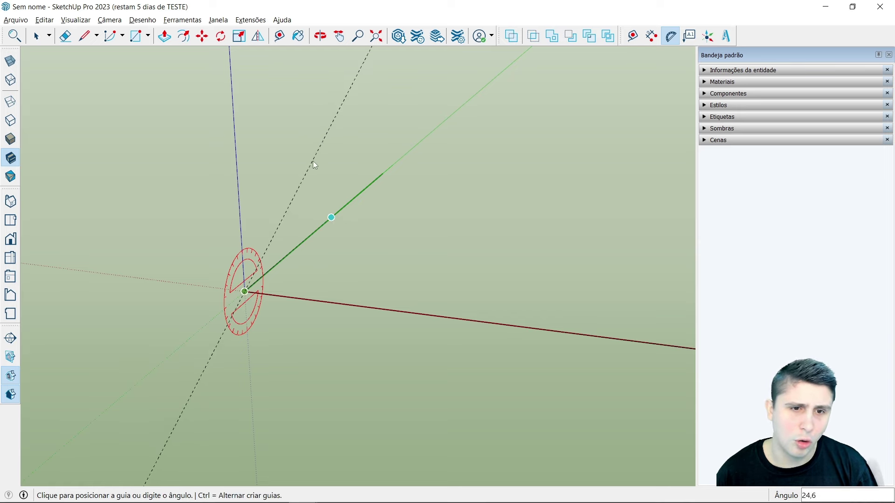
pyautogui.write('15')
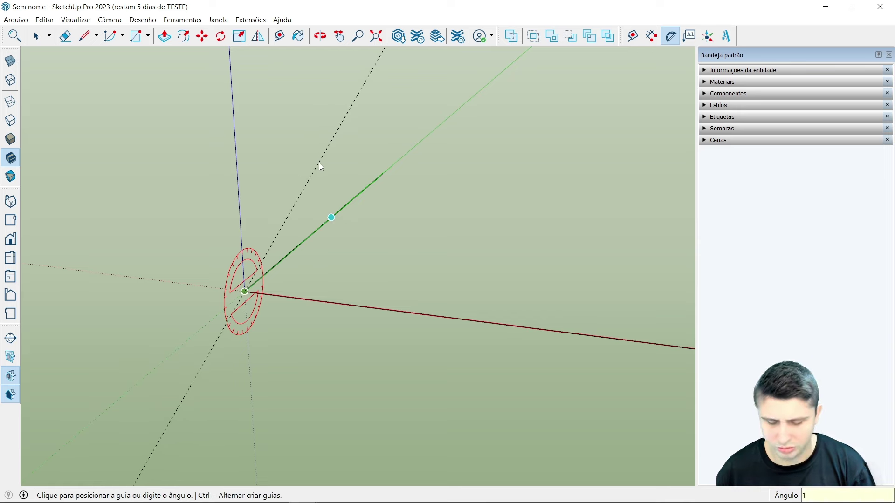
pyautogui.press('Return')
pyautogui.moveTo(347, 236); pyautogui.dragTo(283, 246, button='middle')
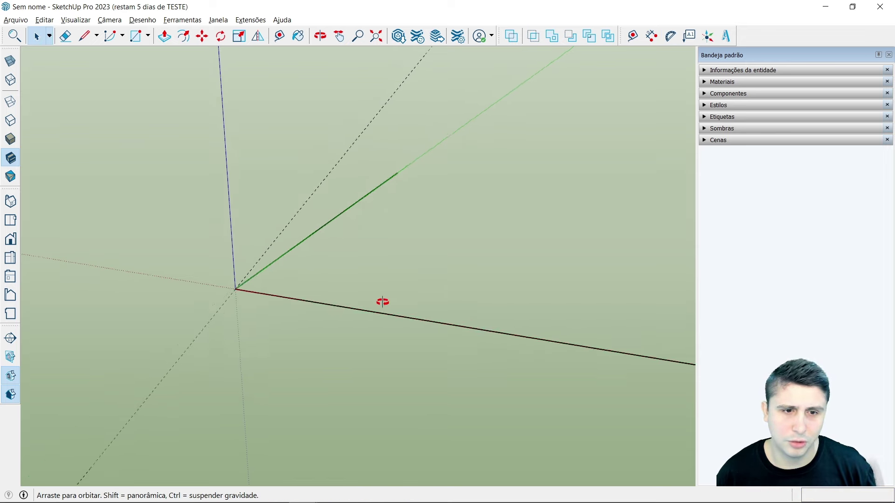
pyautogui.press('space')
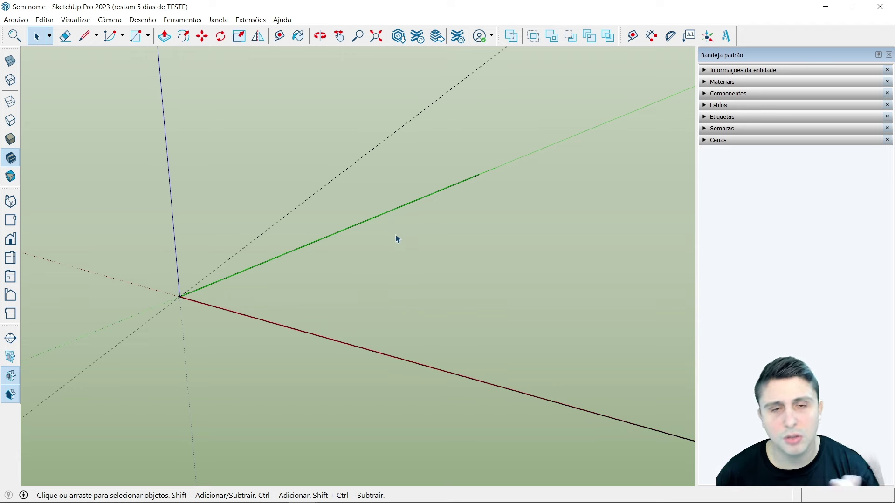
pyautogui.moveTo(415, 246); pyautogui.dragTo(415, 250, button='middle')
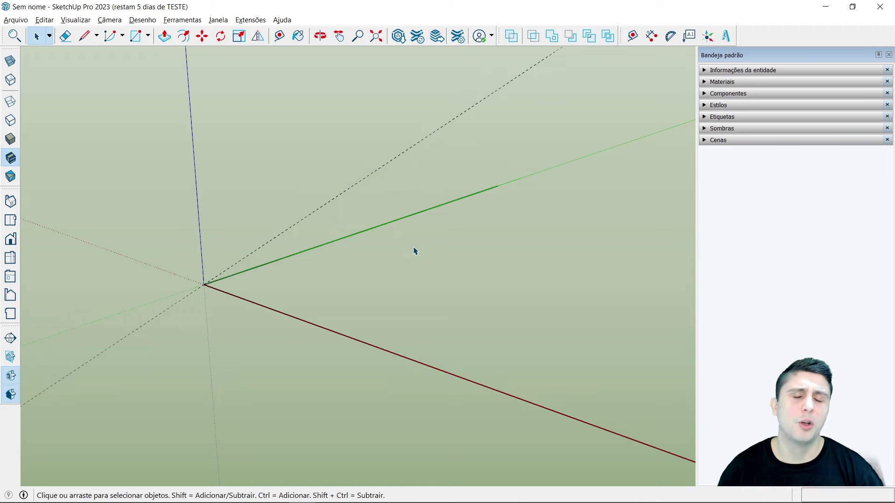
pyautogui.moveTo(399, 255)
pyautogui.mouseDown(button='middle')
pyautogui.moveTo(442, 314)
pyautogui.moveTo(476, 338)
pyautogui.moveTo(364, 281)
pyautogui.moveTo(399, 204)
pyautogui.moveTo(398, 184)
pyautogui.mouseUp(button='middle')
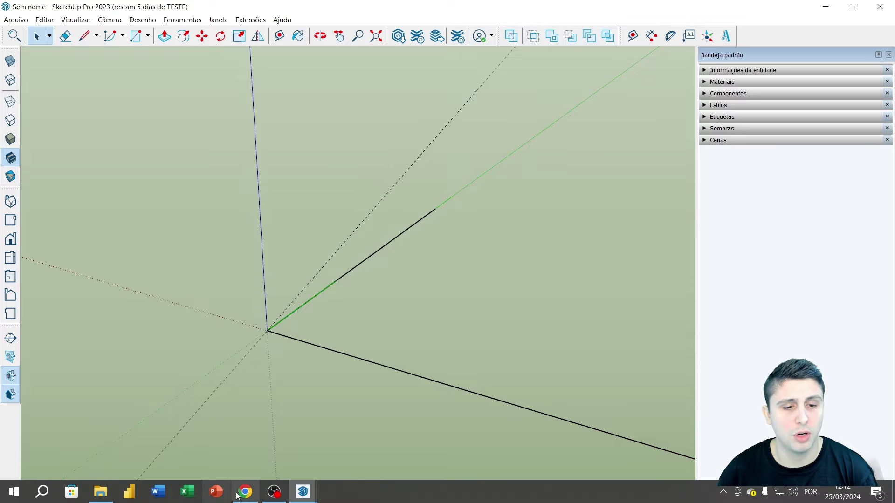
# Step: Delete the solid roof slab face of the house model
pyautogui.moveTo(302, 492)
pyautogui.click(239, 441)
pyautogui.scroll(-3, 397, 301)
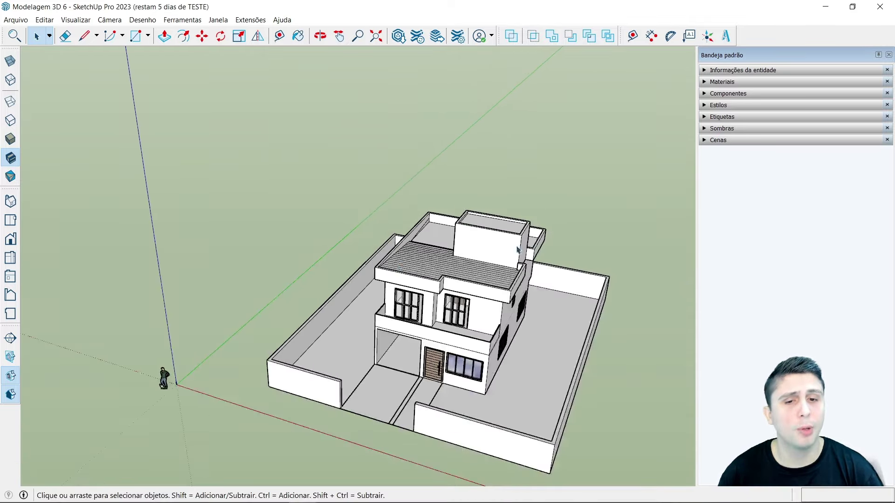
pyautogui.scroll(3, 420, 303)
pyautogui.scroll(2, 438, 307)
pyautogui.scroll(2, 446, 309)
pyautogui.scroll(1, 447, 309)
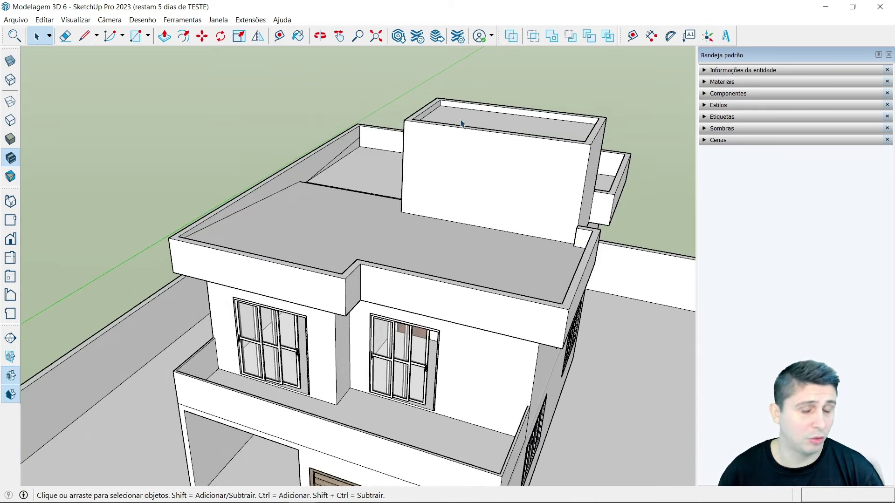
pyautogui.moveTo(364, 194); pyautogui.dragTo(373, 236, button='middle')
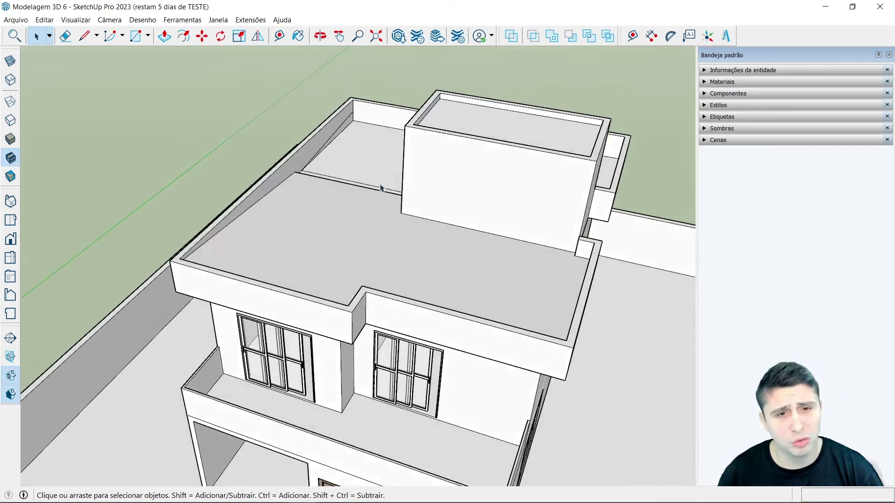
pyautogui.scroll(2, 379, 176)
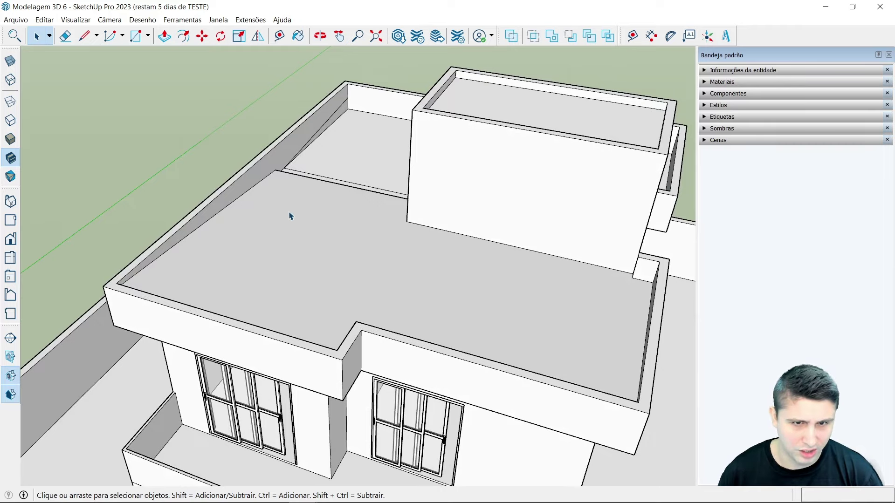
pyautogui.click(311, 233)
pyautogui.press('Delete')
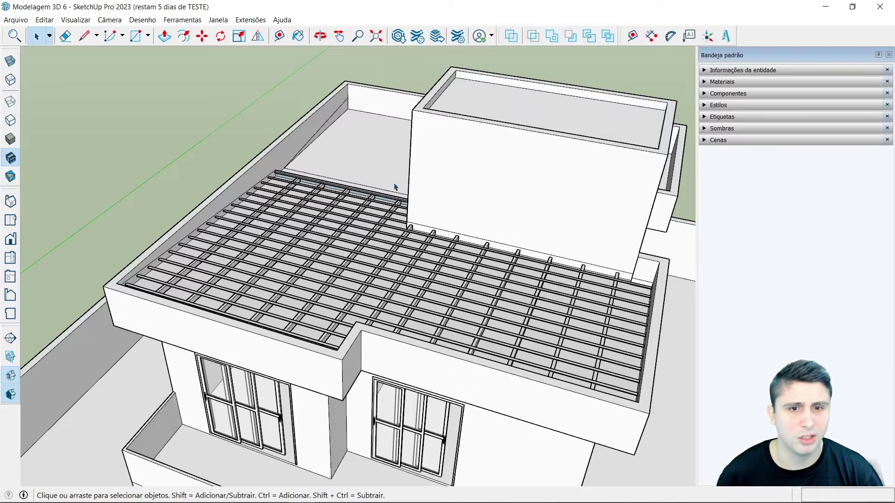
# Step: Orbit and zoom in on the roof pit and parapet beside the rebar lattice
pyautogui.scroll(-3, 394, 187)
pyautogui.scroll(1, 408, 147)
pyautogui.scroll(4, 360, 136)
pyautogui.moveTo(354, 166)
pyautogui.mouseDown(button='middle')
pyautogui.moveTo(358, 244)
pyautogui.moveTo(454, 314)
pyautogui.moveTo(435, 201)
pyautogui.mouseUp(button='middle')
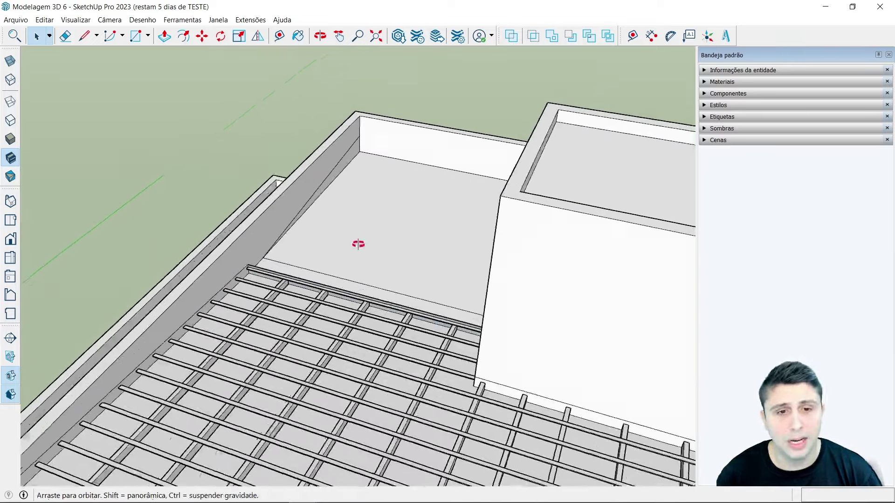
pyautogui.moveTo(458, 108)
pyautogui.mouseDown(button='middle')
pyautogui.moveTo(309, 281)
pyautogui.moveTo(344, 305)
pyautogui.mouseUp(button='middle')
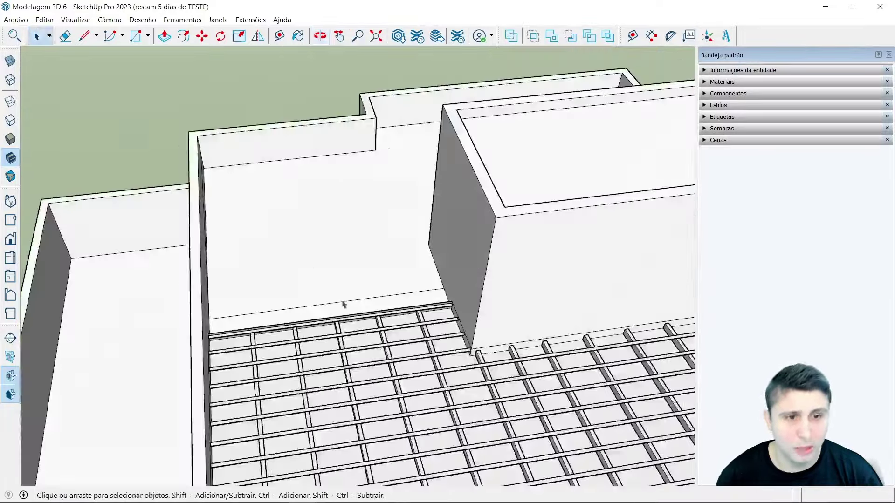
pyautogui.scroll(3, 211, 248)
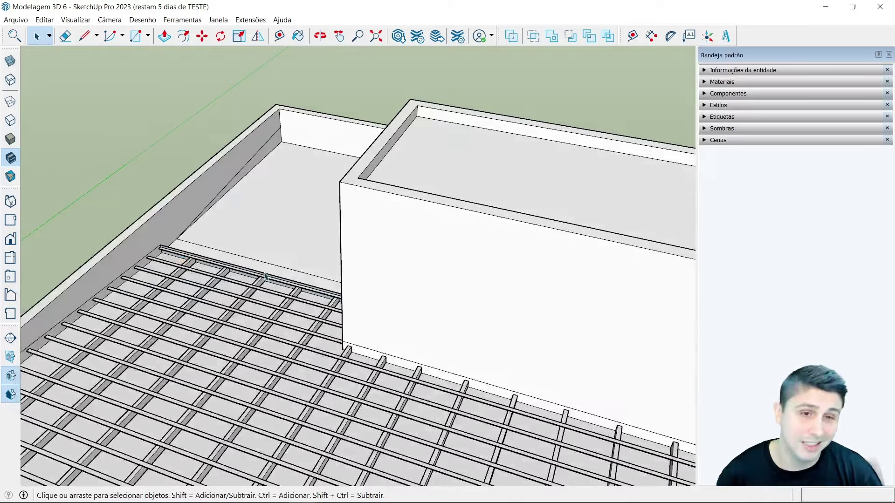
pyautogui.moveTo(265, 276)
pyautogui.mouseDown(button='middle')
pyautogui.moveTo(240, 222)
pyautogui.moveTo(249, 204)
pyautogui.moveTo(147, 175)
pyautogui.mouseUp(button='middle')
pyautogui.scroll(2, 182, 182)
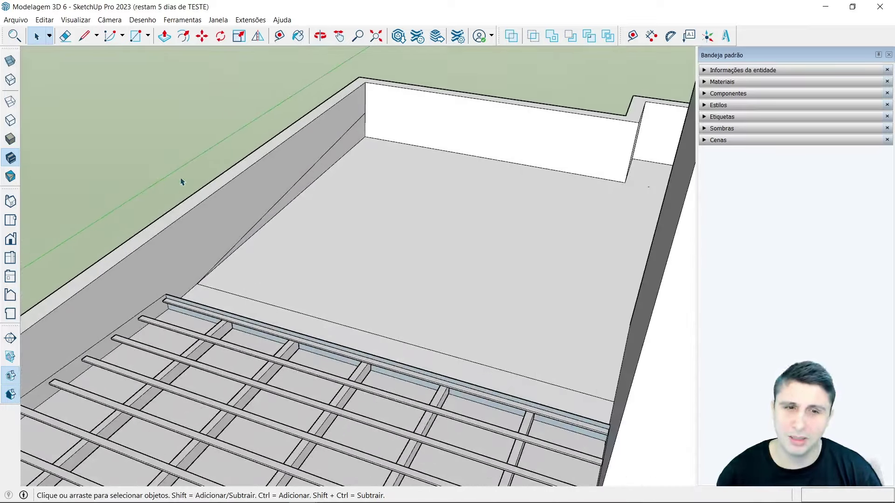
pyautogui.scroll(2, 242, 191)
pyautogui.scroll(2, 289, 201)
pyautogui.moveTo(328, 210)
pyautogui.mouseDown(button='middle')
pyautogui.moveTo(344, 262)
pyautogui.moveTo(292, 217)
pyautogui.mouseUp(button='middle')
pyautogui.scroll(1, 308, 207)
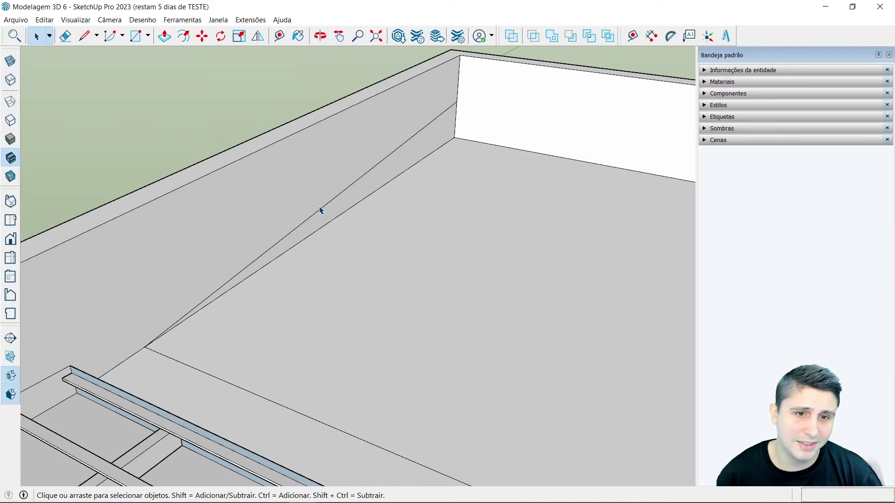
# Step: Delete the parapet's diagonal edge and add a 5° Protractor guide from its lower corner
pyautogui.click(326, 208)
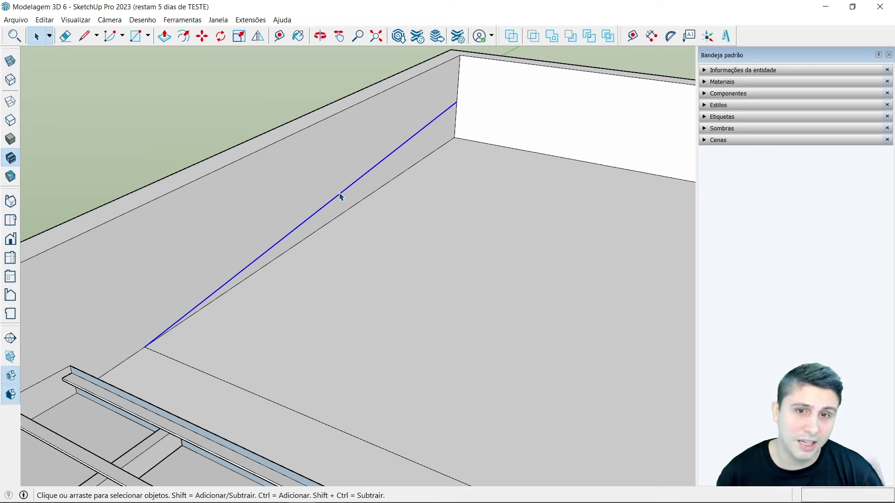
pyautogui.press('Delete')
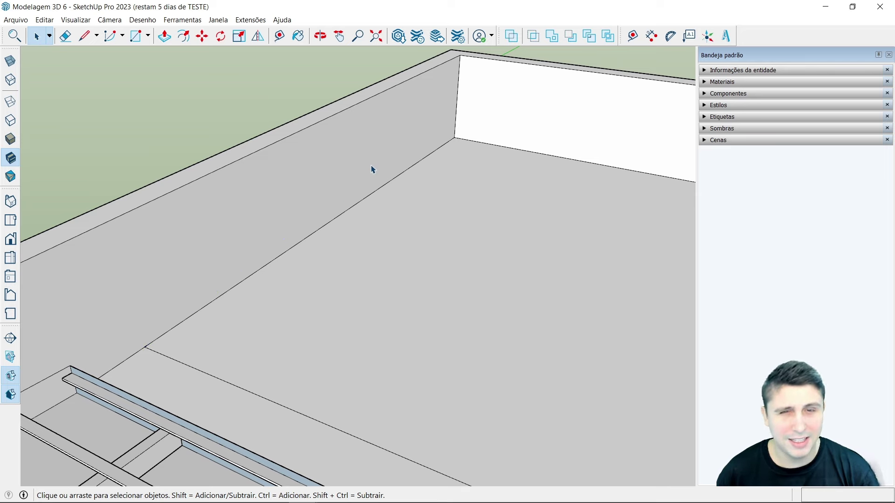
pyautogui.click(670, 36)
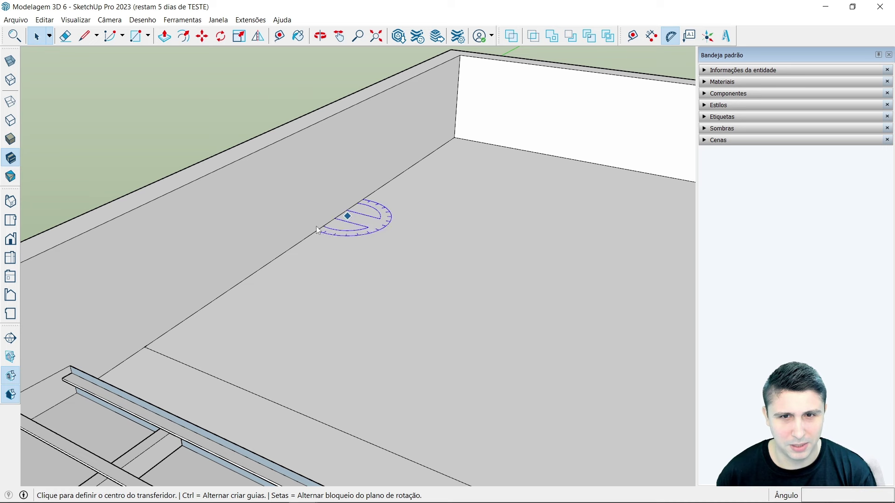
pyautogui.click(145, 347)
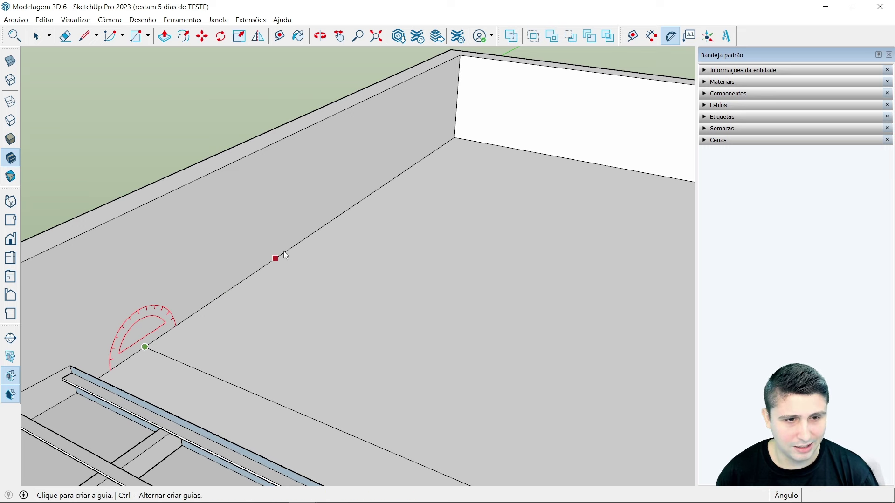
pyautogui.click(440, 148)
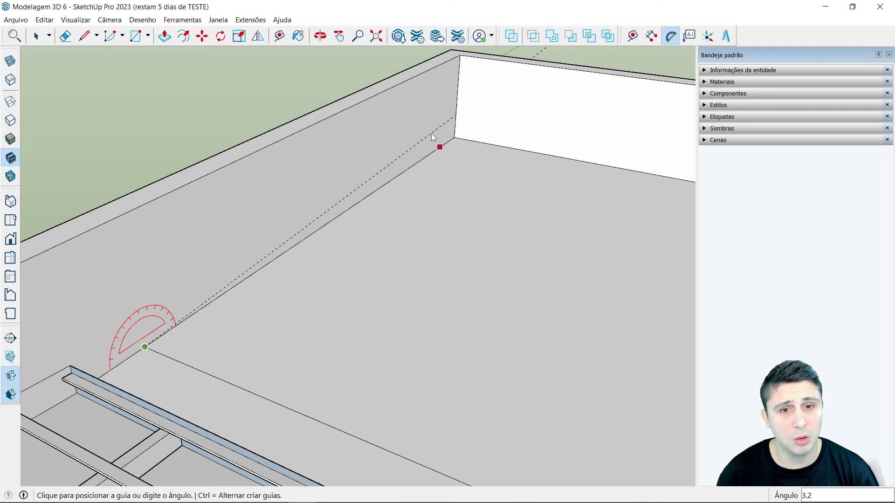
pyautogui.write('5')
pyautogui.press('Return')
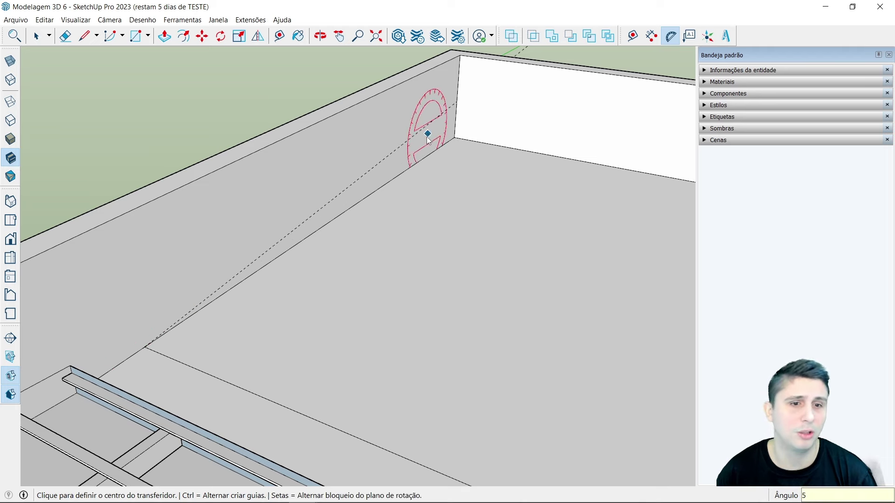
pyautogui.press('space')
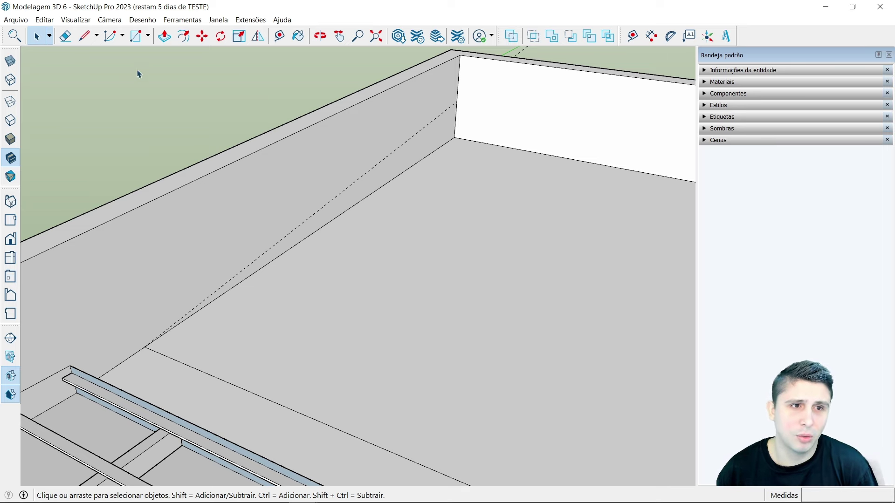
# Step: Draw a sloped line of about 3,61 m from the guide's lower corner to the upper wall corner
pyautogui.click(84, 36)
pyautogui.click(145, 347)
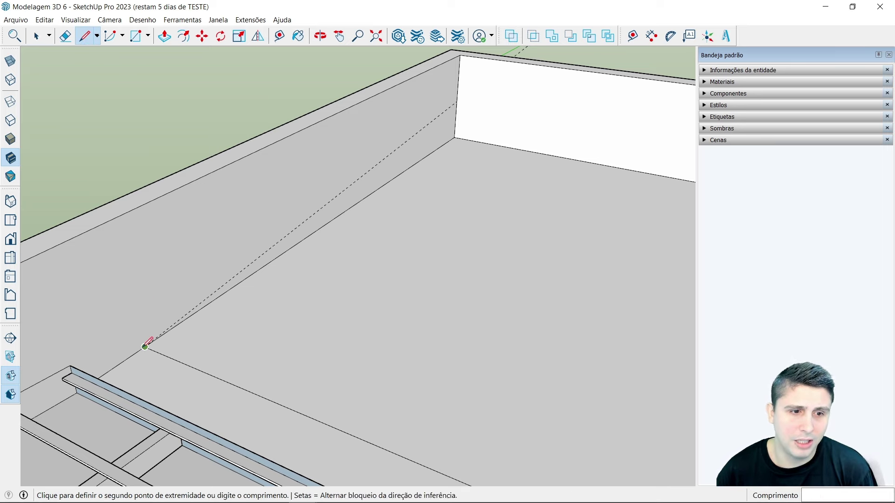
pyautogui.click(456, 102)
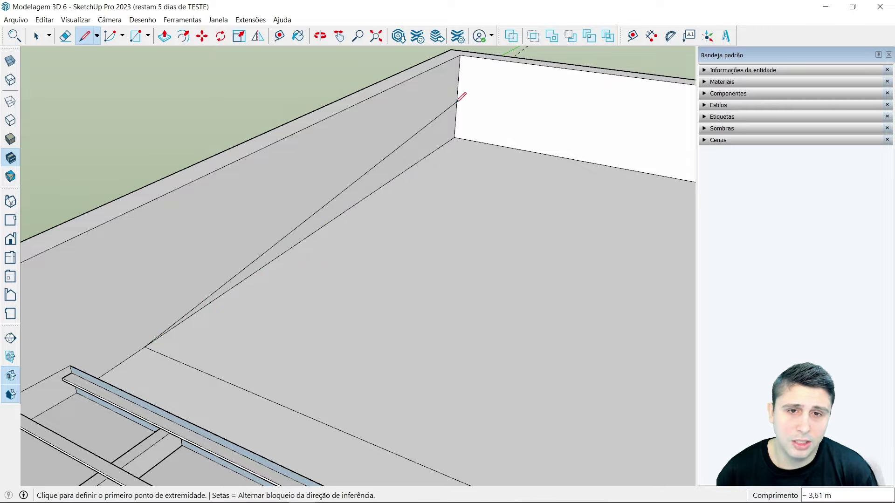
pyautogui.press('space')
# Step: Orbit and zoom to view the joists and slab from a lower angle
pyautogui.scroll(-3, 457, 209)
pyautogui.moveTo(447, 186)
pyautogui.mouseDown(button='middle')
pyautogui.moveTo(458, 232)
pyautogui.moveTo(500, 209)
pyautogui.mouseUp(button='middle')
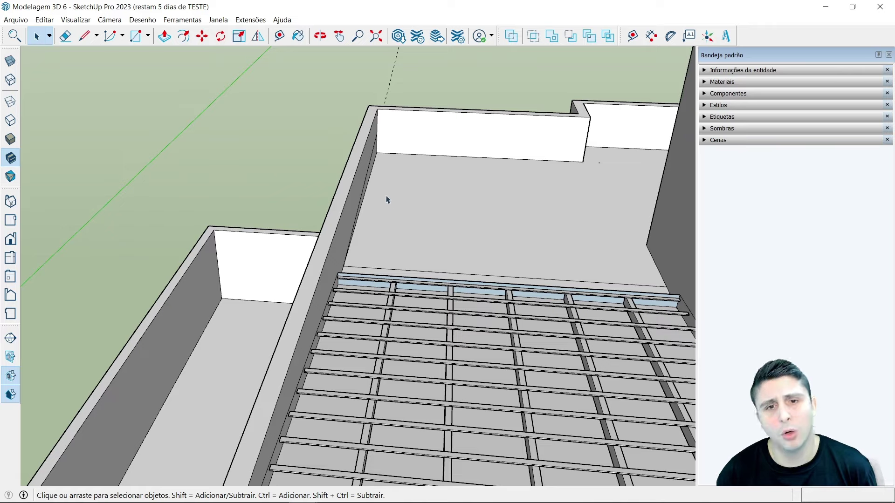
pyautogui.scroll(-2, 435, 227)
pyautogui.scroll(-1, 388, 214)
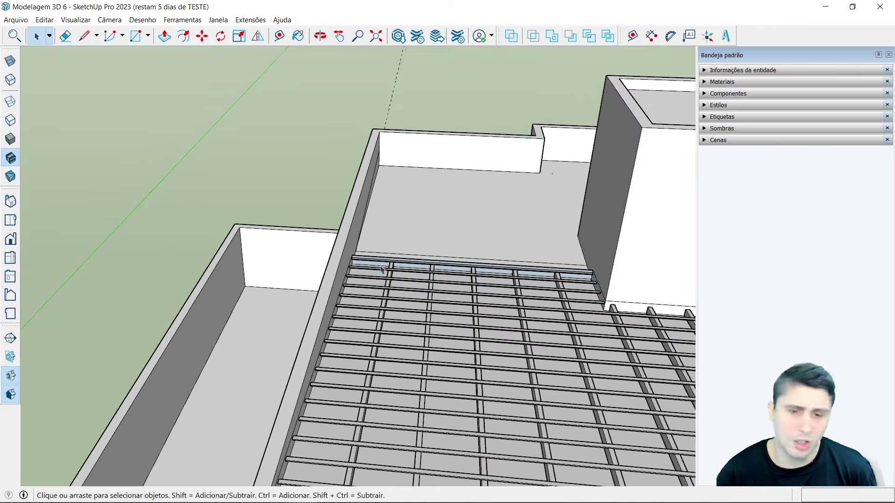
pyautogui.scroll(-2, 368, 303)
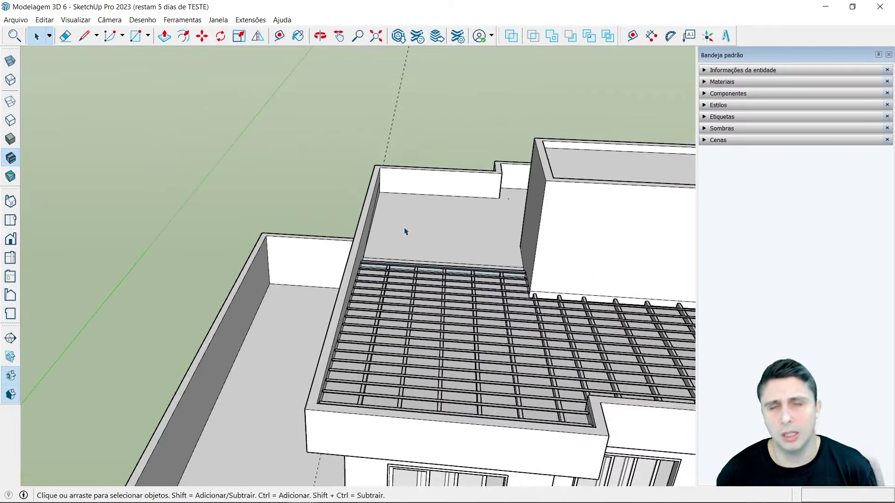
pyautogui.scroll(2, 518, 291)
pyautogui.moveTo(518, 291)
pyautogui.mouseDown(button='middle')
pyautogui.moveTo(310, 303)
pyautogui.moveTo(446, 256)
pyautogui.mouseUp(button='middle')
pyautogui.scroll(2, 446, 251)
pyautogui.scroll(2, 441, 233)
pyautogui.scroll(2, 436, 210)
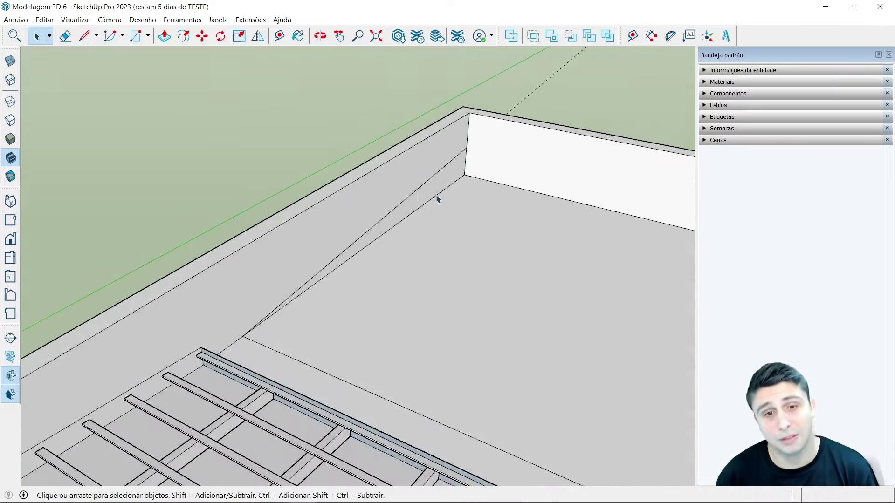
pyautogui.scroll(1, 419, 203)
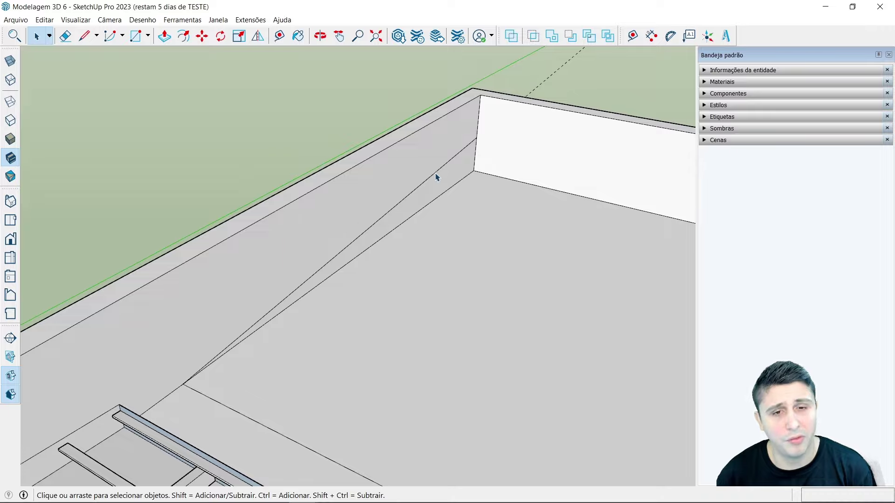
# Step: Zoom out and pan across the roof slab to review the new sloped edge
pyautogui.scroll(-1, 431, 201)
pyautogui.scroll(-2, 435, 211)
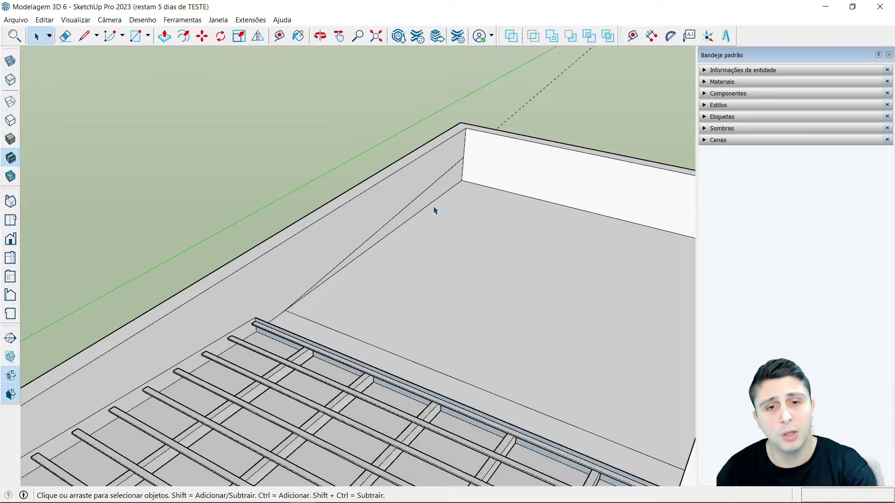
pyautogui.scroll(-2, 428, 205)
pyautogui.scroll(-2, 405, 233)
pyautogui.scroll(-1, 421, 210)
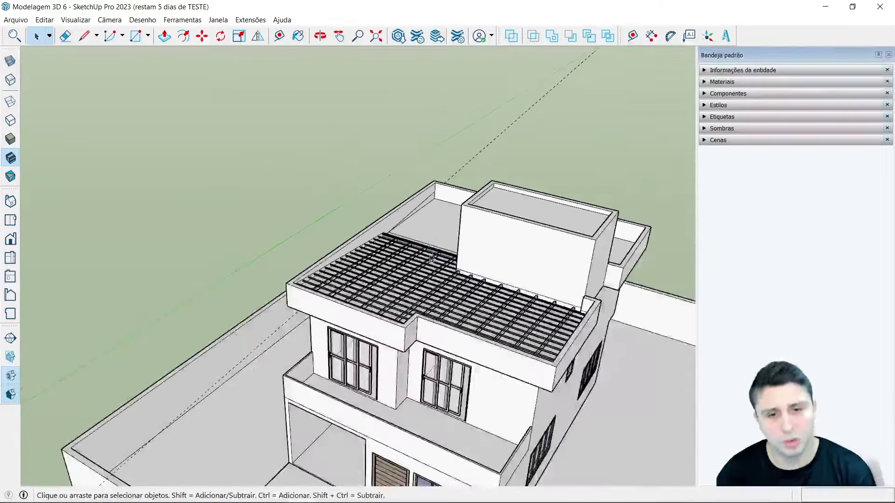
pyautogui.scroll(2, 424, 220)
pyautogui.scroll(2, 410, 158)
pyautogui.scroll(2, 394, 98)
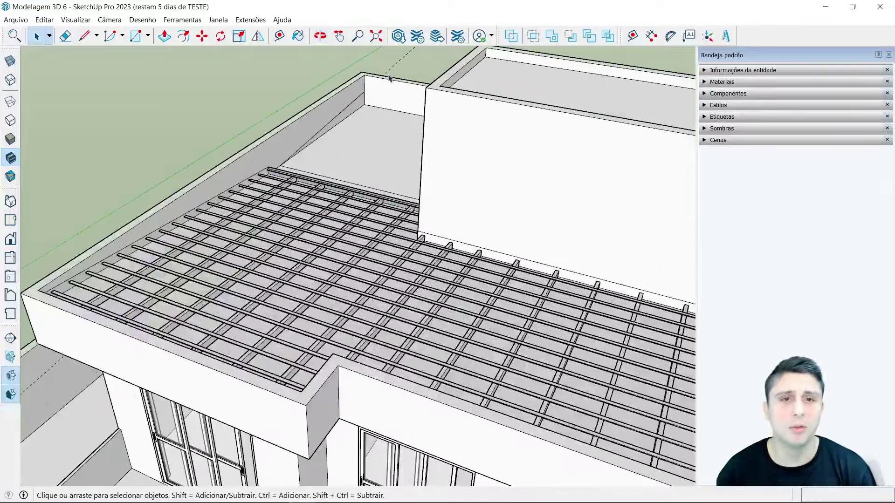
pyautogui.click(340, 36)
pyautogui.moveTo(246, 108)
pyautogui.mouseDown()
pyautogui.moveTo(184, 104)
pyautogui.moveTo(212, 140)
pyautogui.mouseUp()
pyautogui.press('space')
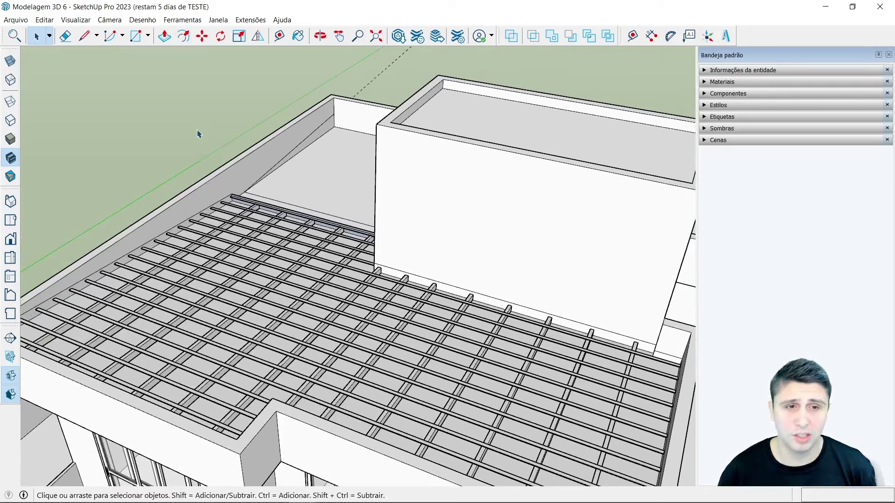